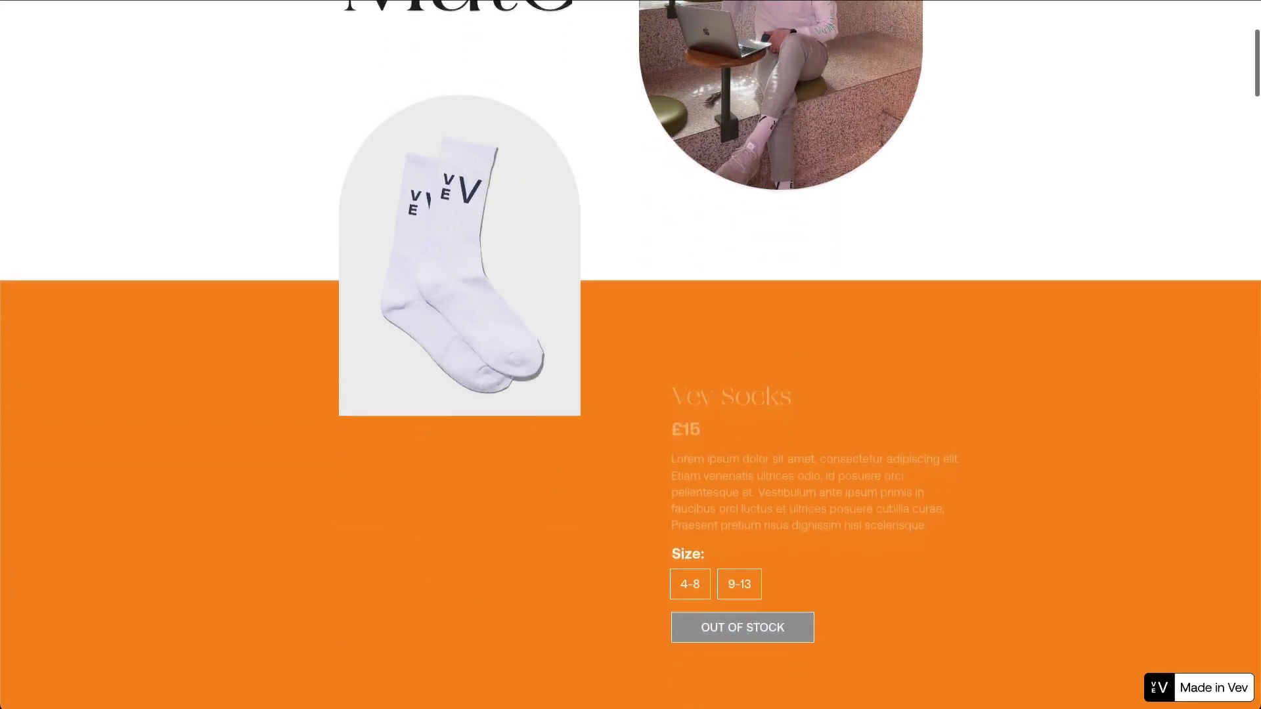
Scroll down the canvas to review the page's sections.
{"action": "scroll", "coordinate": [630, 355], "scroll_direction": "down", "scroll_amount": 8}
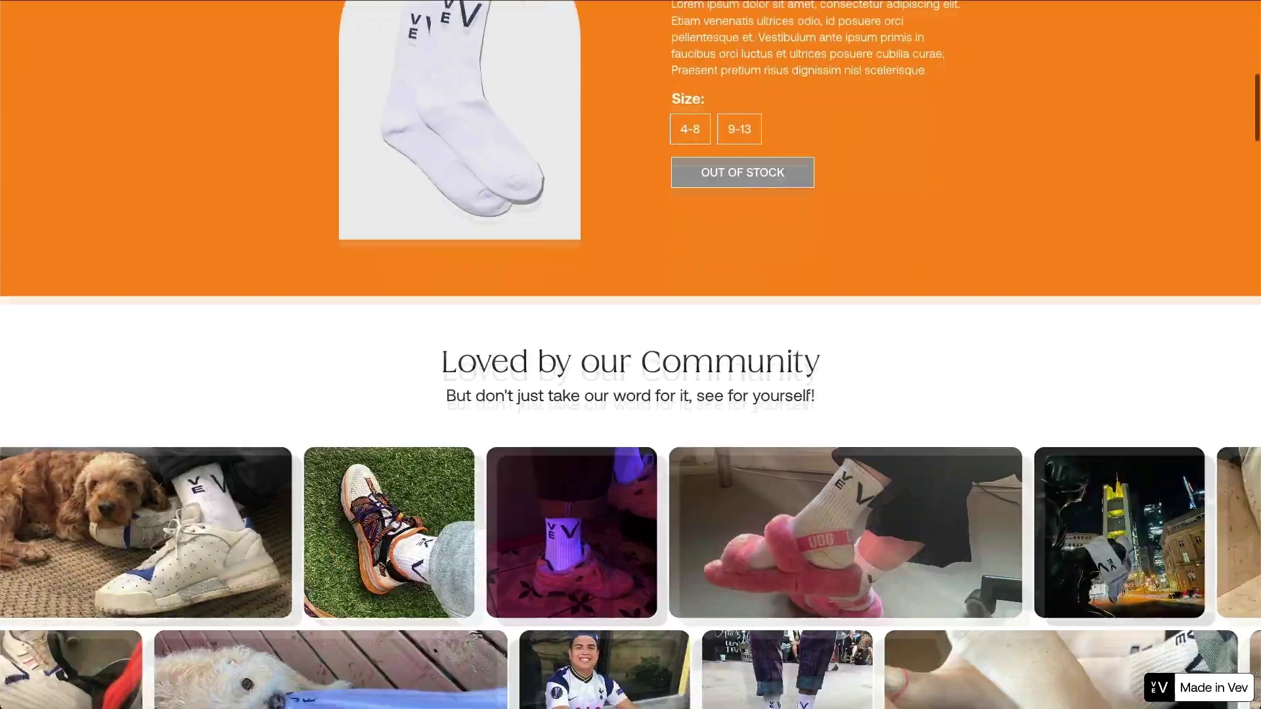
{"action": "scroll", "coordinate": [631, 355], "scroll_direction": "down", "scroll_amount": 9}
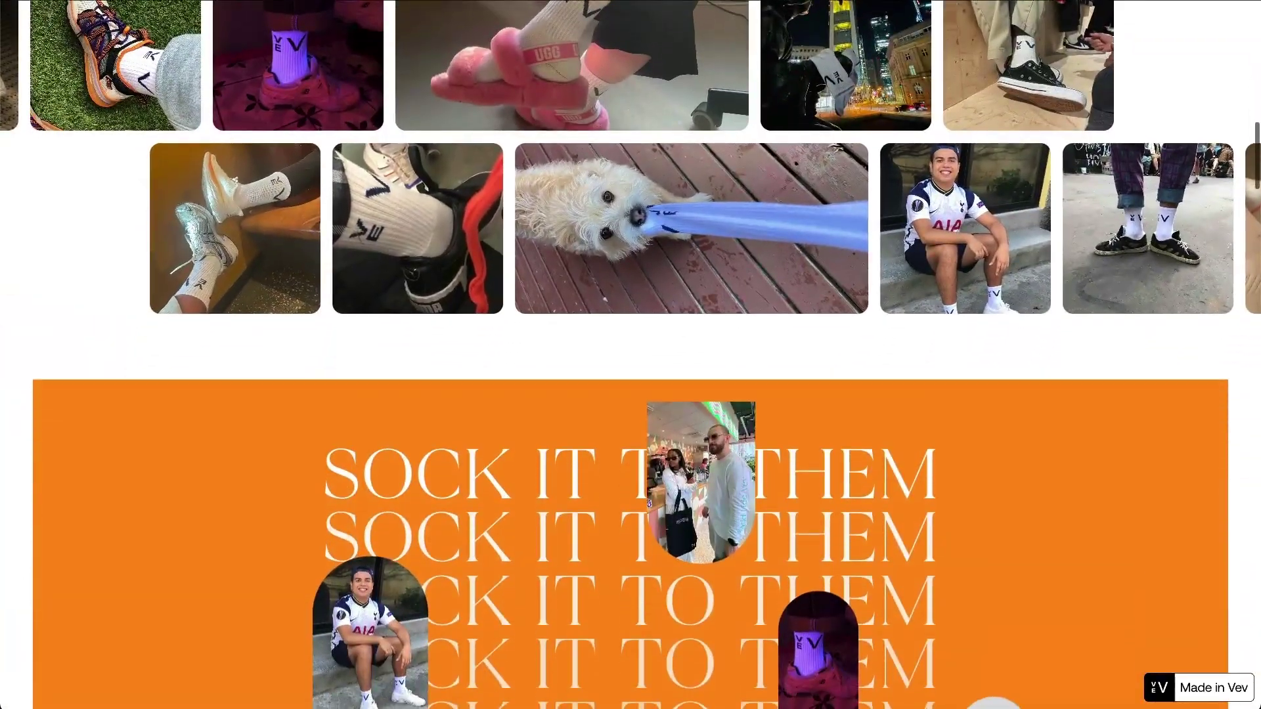
{"action": "scroll", "coordinate": [630, 355], "scroll_direction": "down", "scroll_amount": 7}
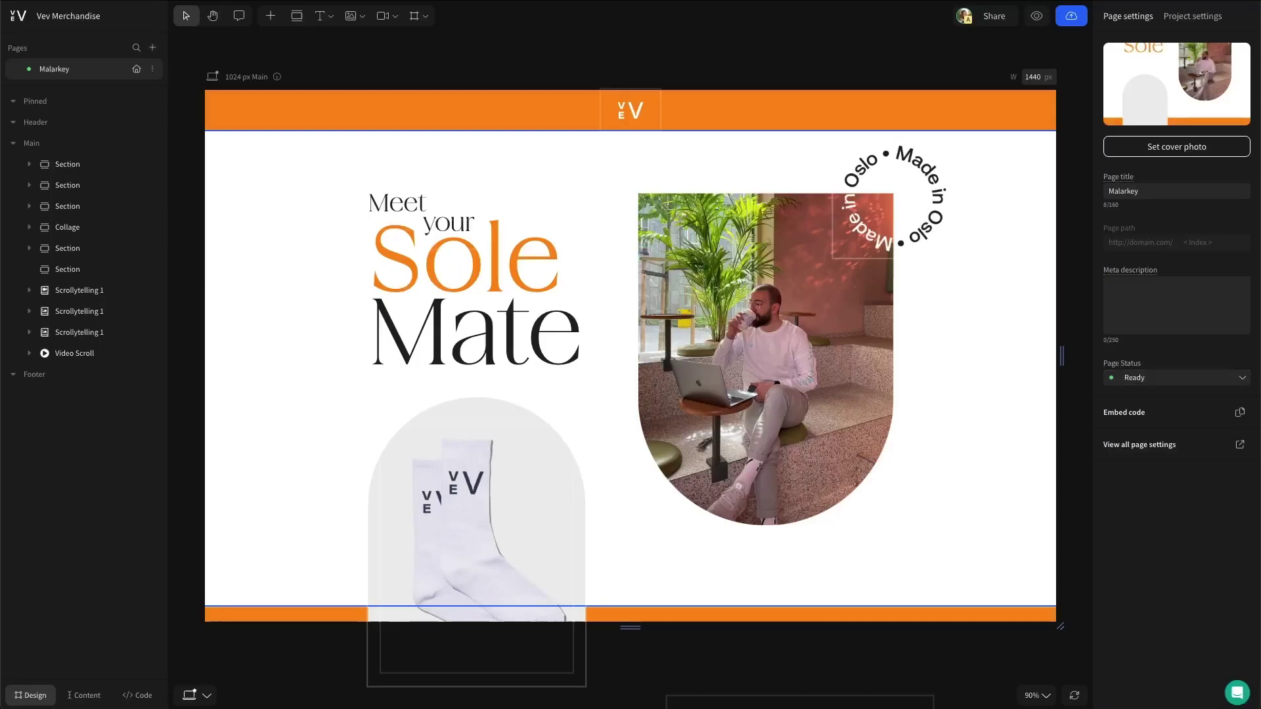
{"action": "scroll", "coordinate": [631, 354], "scroll_direction": "down", "scroll_amount": 10}
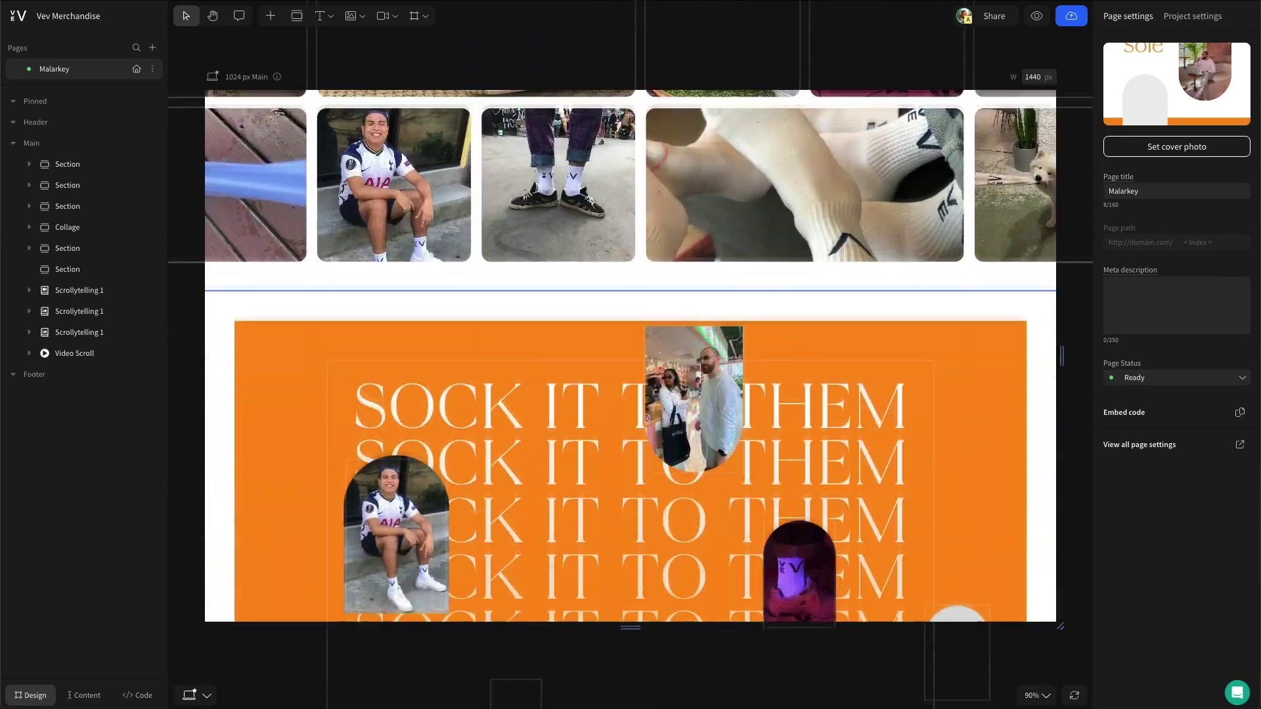
{"action": "scroll", "coordinate": [631, 355], "scroll_direction": "down", "scroll_amount": 10}
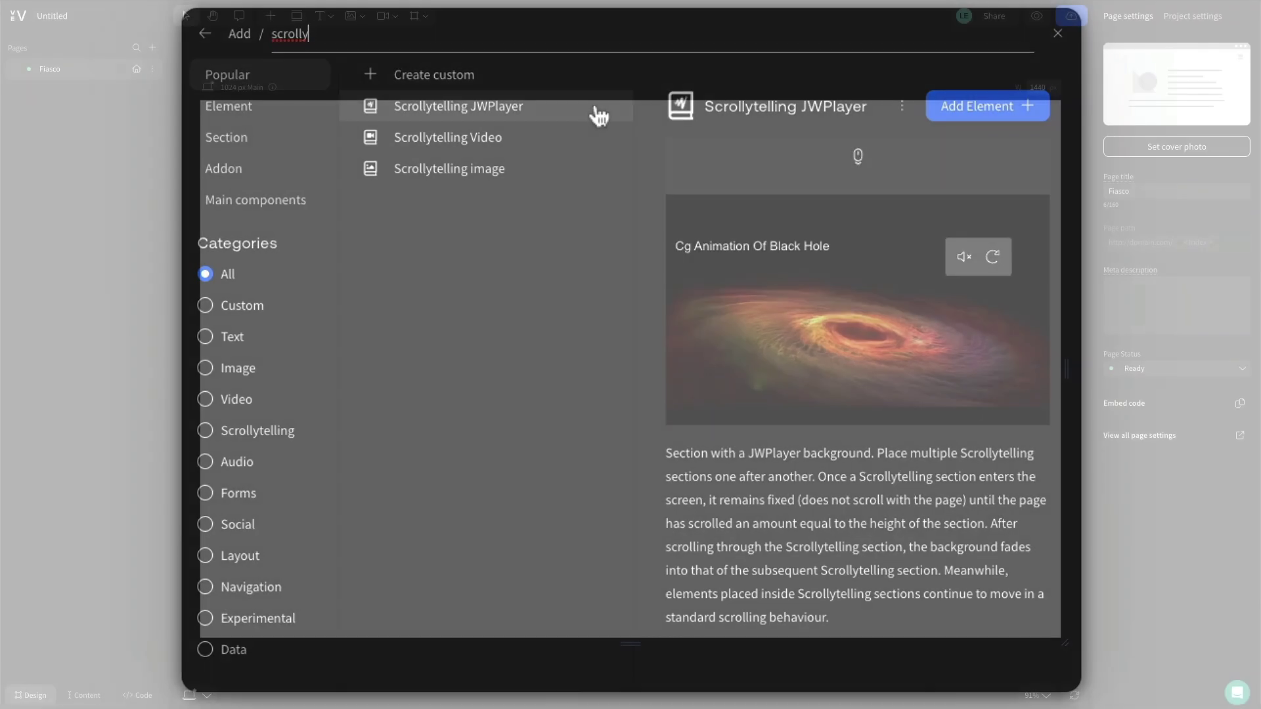
Search the elements library for 'scrollytell' and add Scrollytelling image sections to the page.
{"action": "left_click", "coordinate": [1180, 641]}
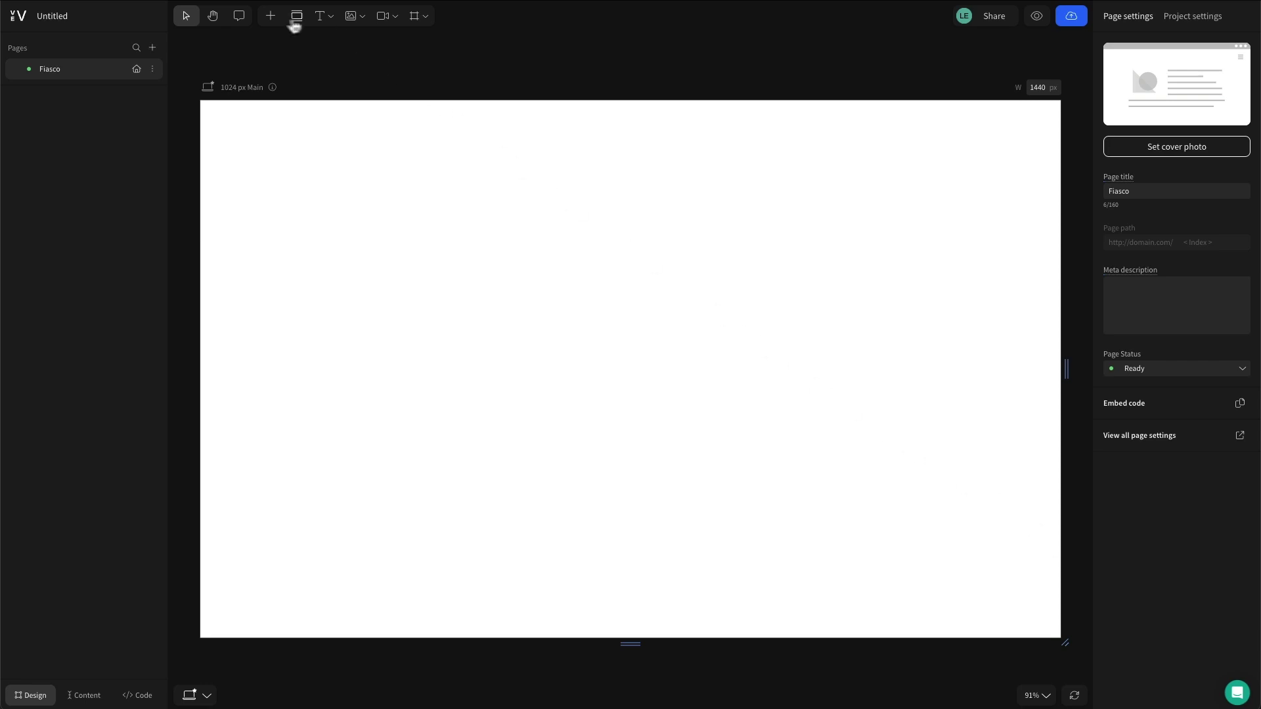
{"action": "left_click", "coordinate": [271, 19]}
{"action": "type", "text": "scr"}
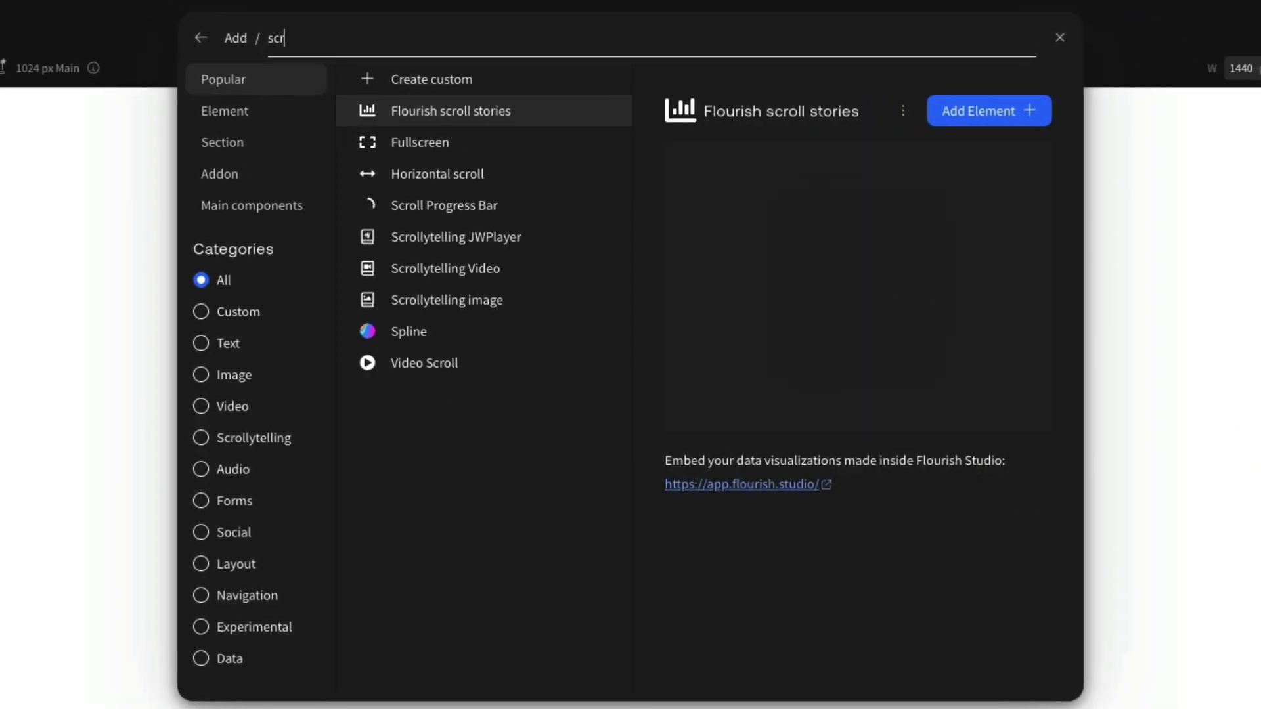
{"action": "type", "text": "ollytell"}
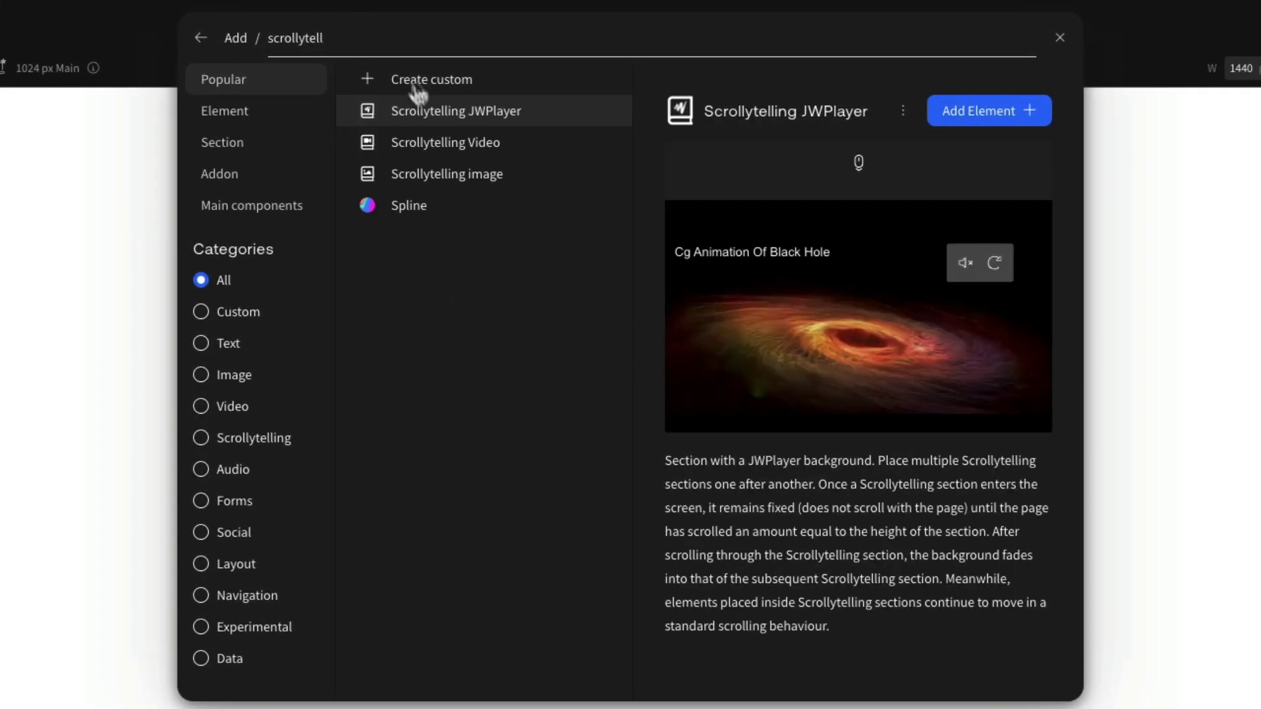
{"action": "key", "text": "Escape"}
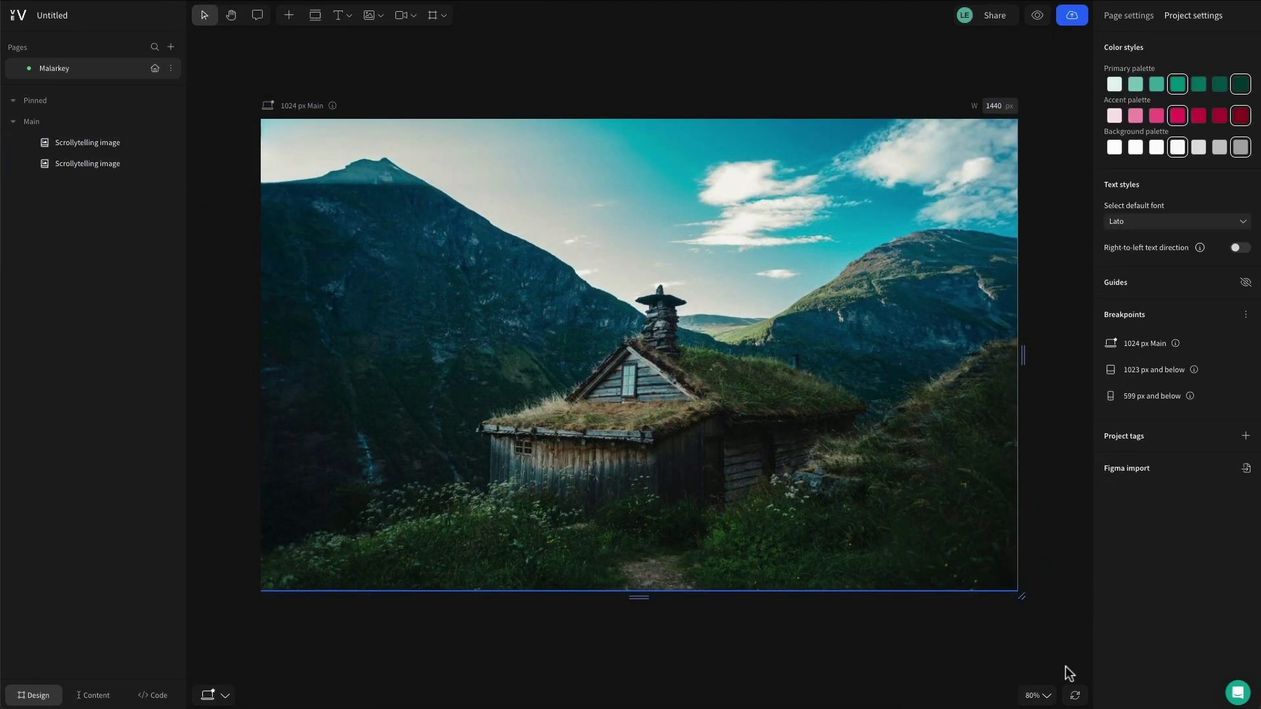
Swap the first section's mountain background image for the socks-in-tote-bags photo.
{"action": "left_click", "coordinate": [983, 507]}
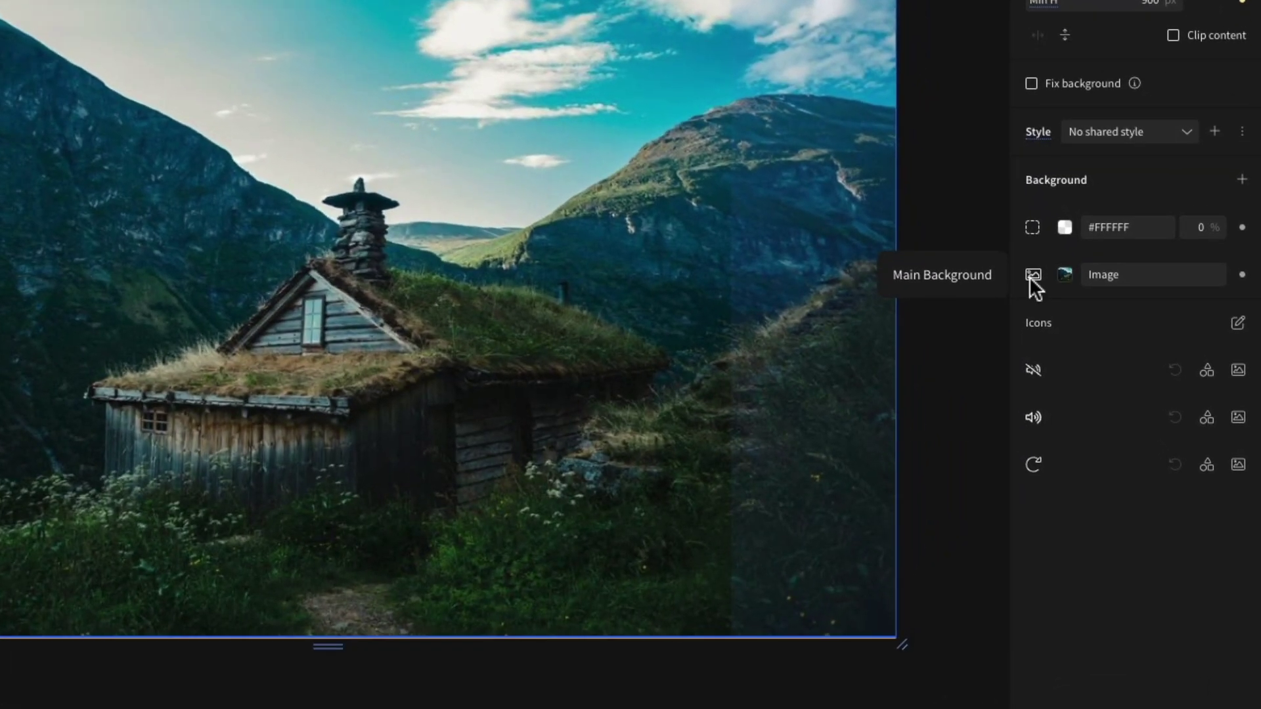
{"action": "left_click", "coordinate": [1033, 276]}
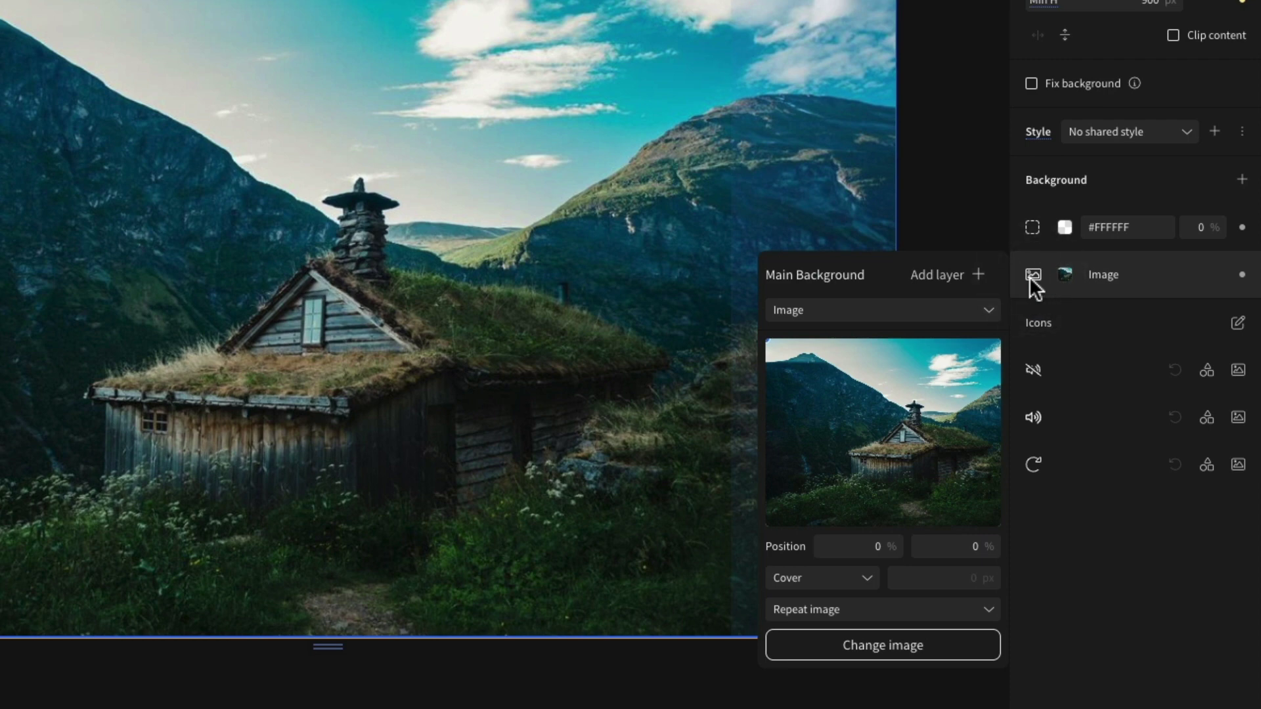
{"action": "left_click", "coordinate": [990, 314]}
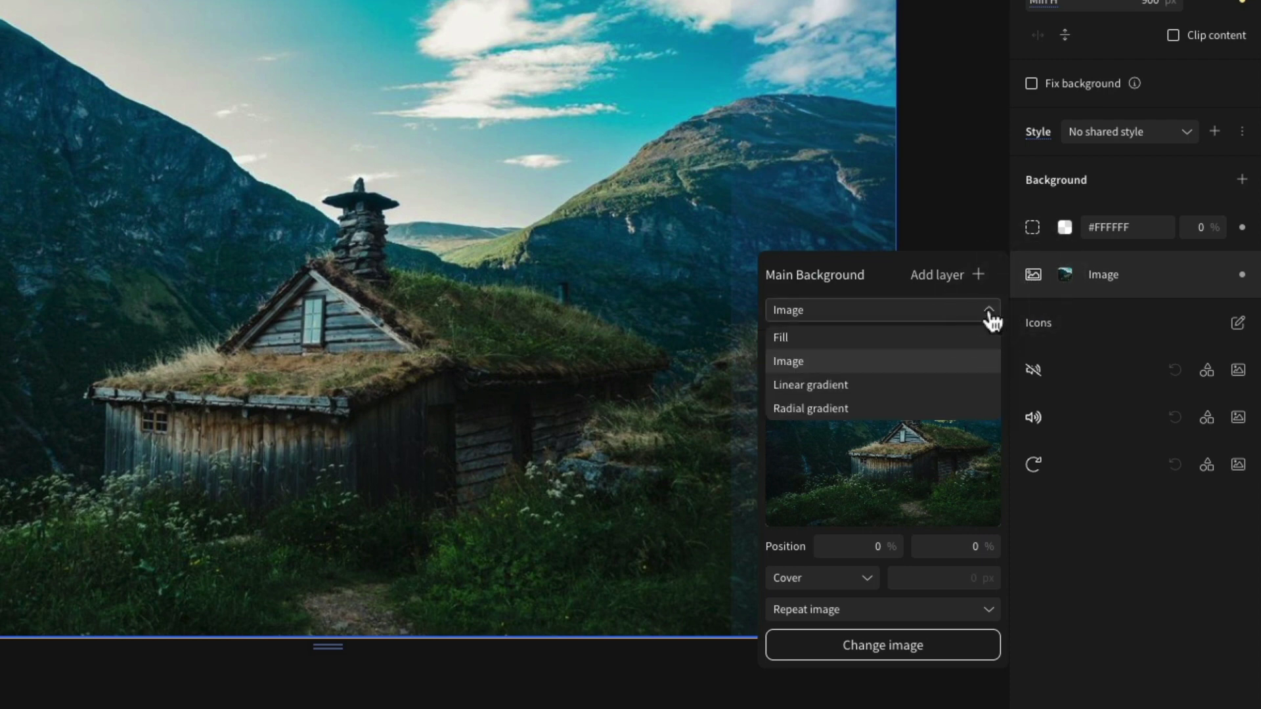
{"action": "left_click", "coordinate": [983, 366]}
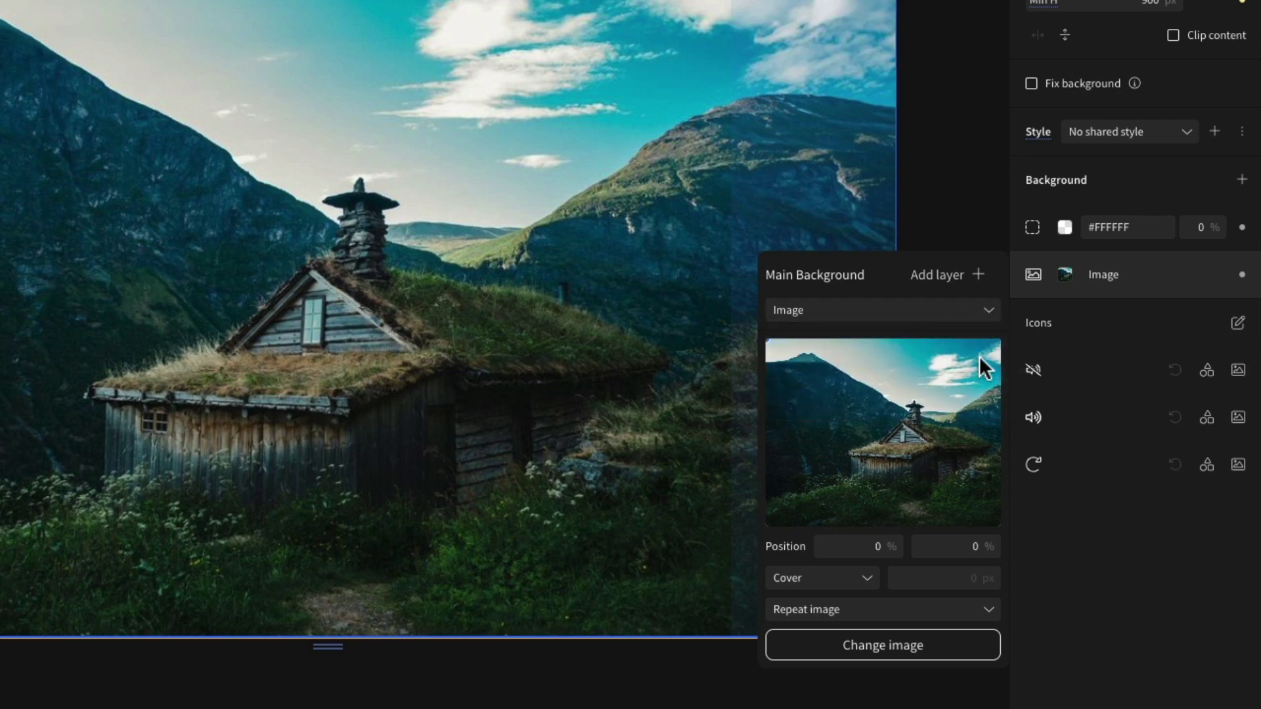
{"action": "left_click", "coordinate": [946, 647]}
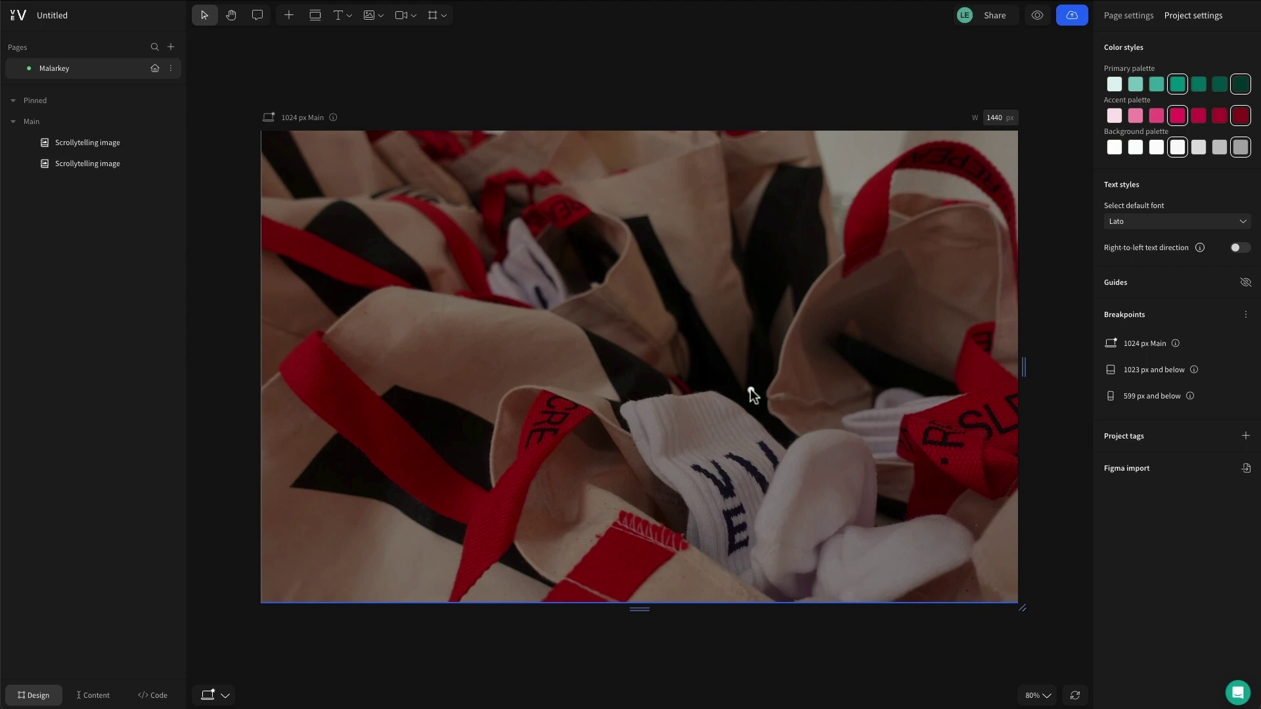
{"action": "left_click", "coordinate": [751, 390]}
Turn on Zoom for the sock section's 350 ms transition.
{"action": "left_click", "coordinate": [750, 388]}
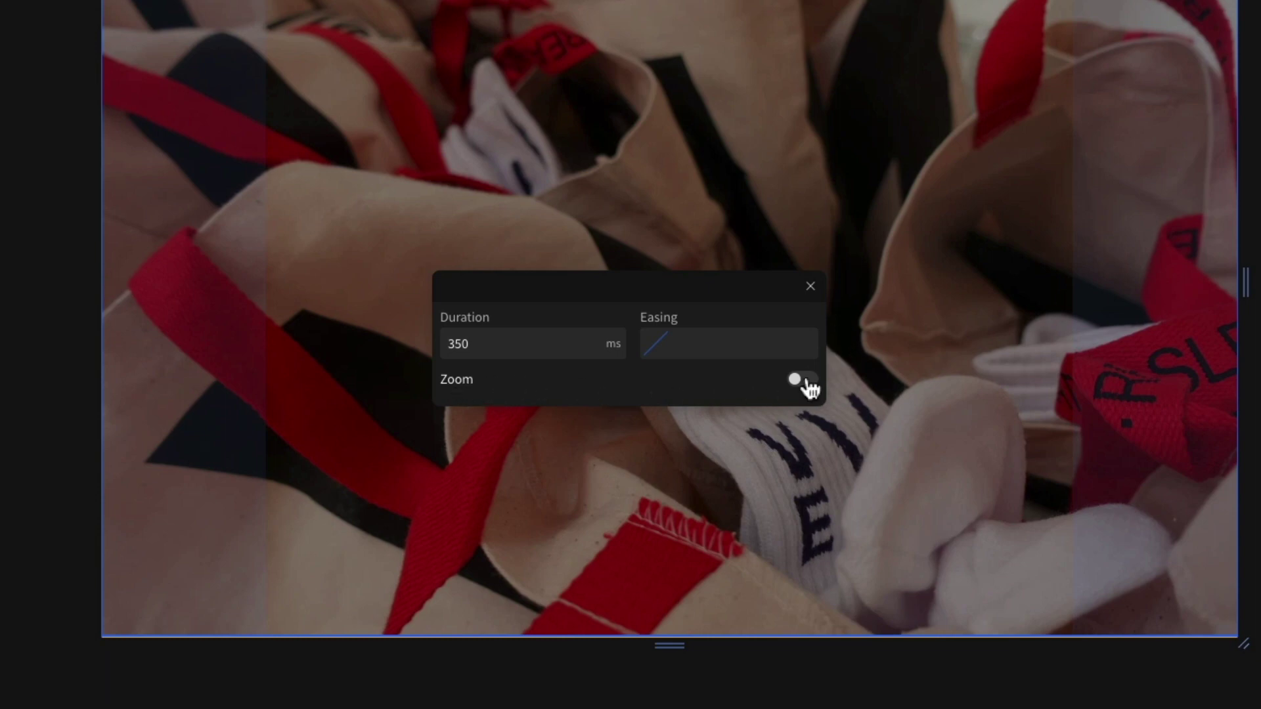
{"action": "left_click", "coordinate": [808, 381]}
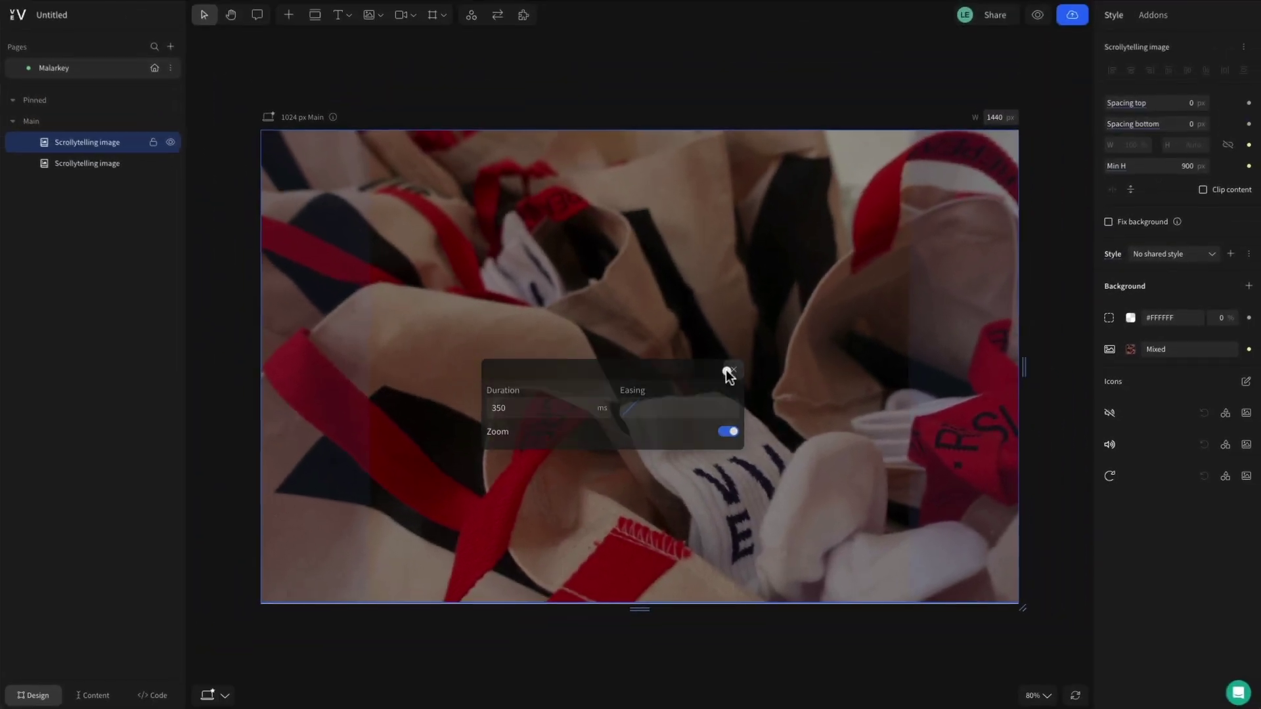
{"action": "left_click", "coordinate": [729, 372]}
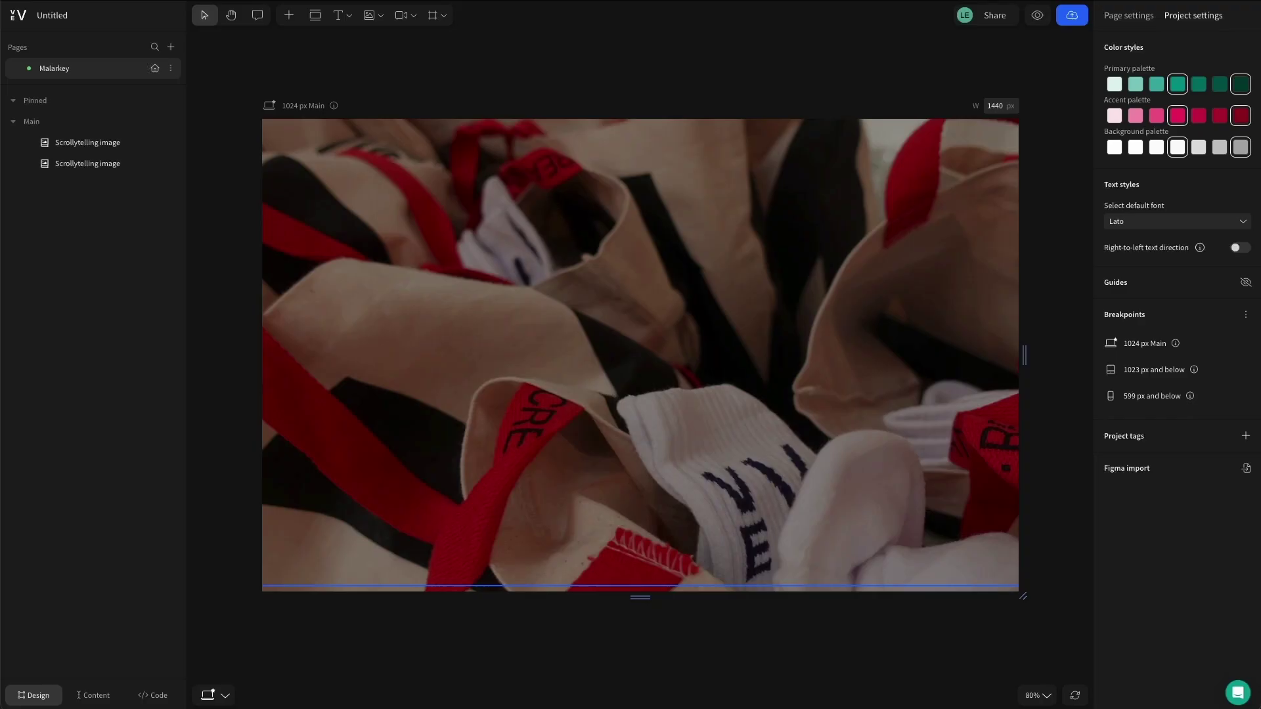
Insert a Scrollytelling Video section and set its clip to Foot Bounce.mp.
{"action": "left_click", "coordinate": [287, 16]}
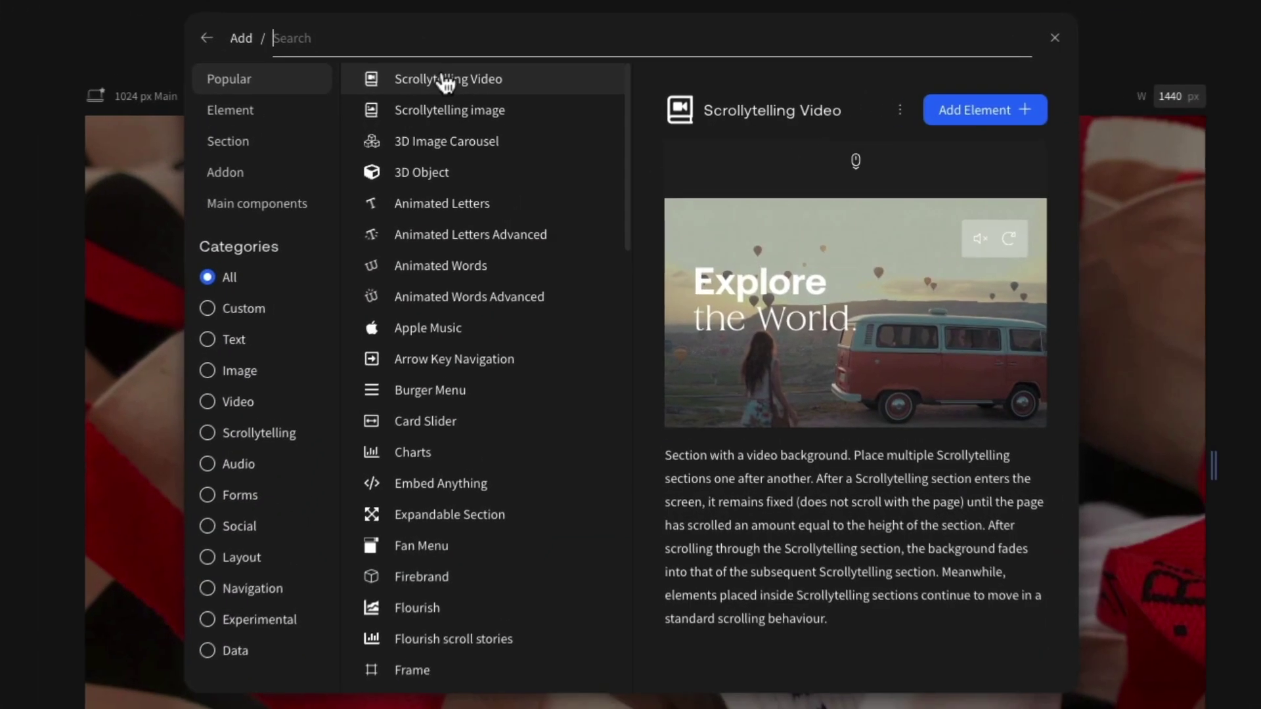
{"action": "left_click", "coordinate": [498, 92]}
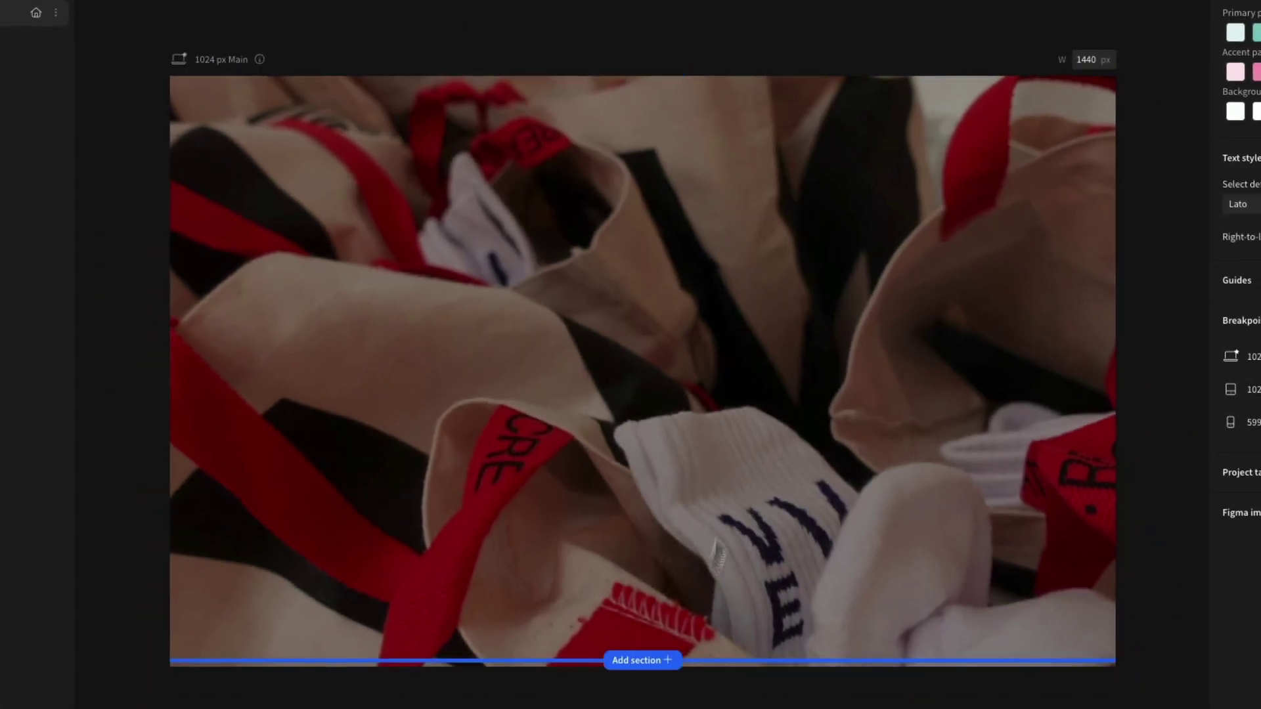
{"action": "left_click", "coordinate": [651, 705]}
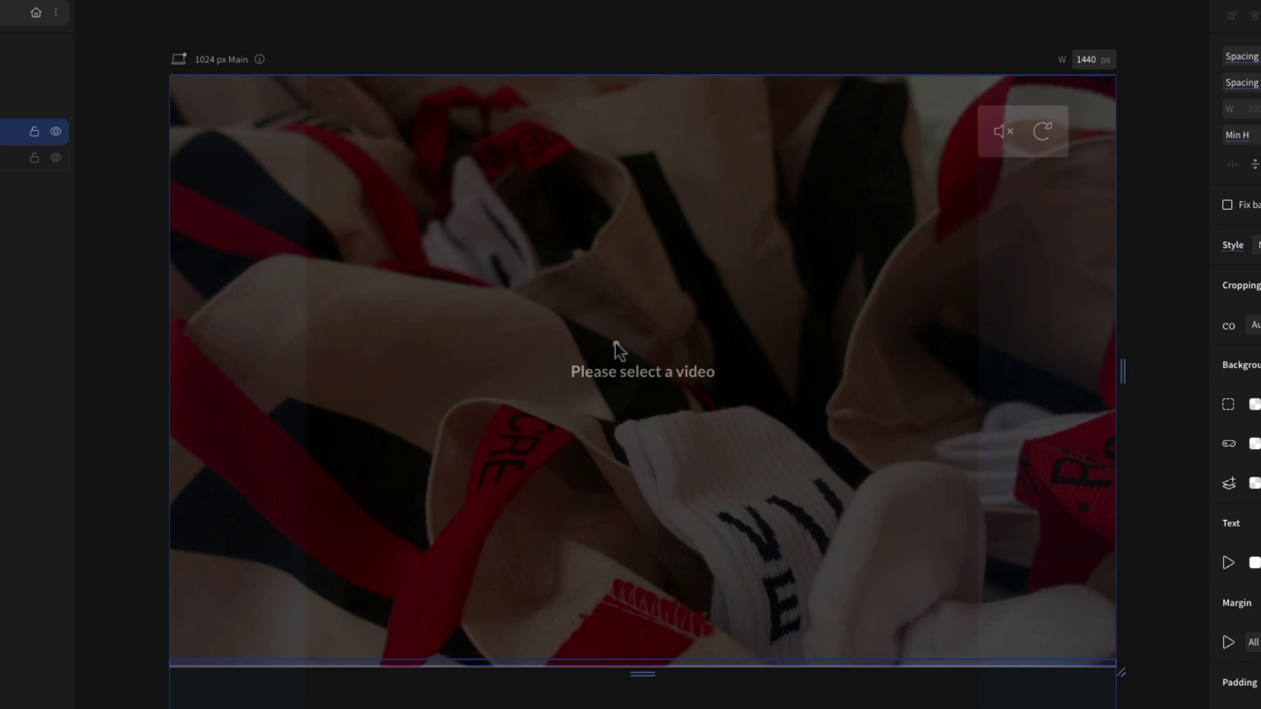
{"action": "left_click", "coordinate": [618, 348]}
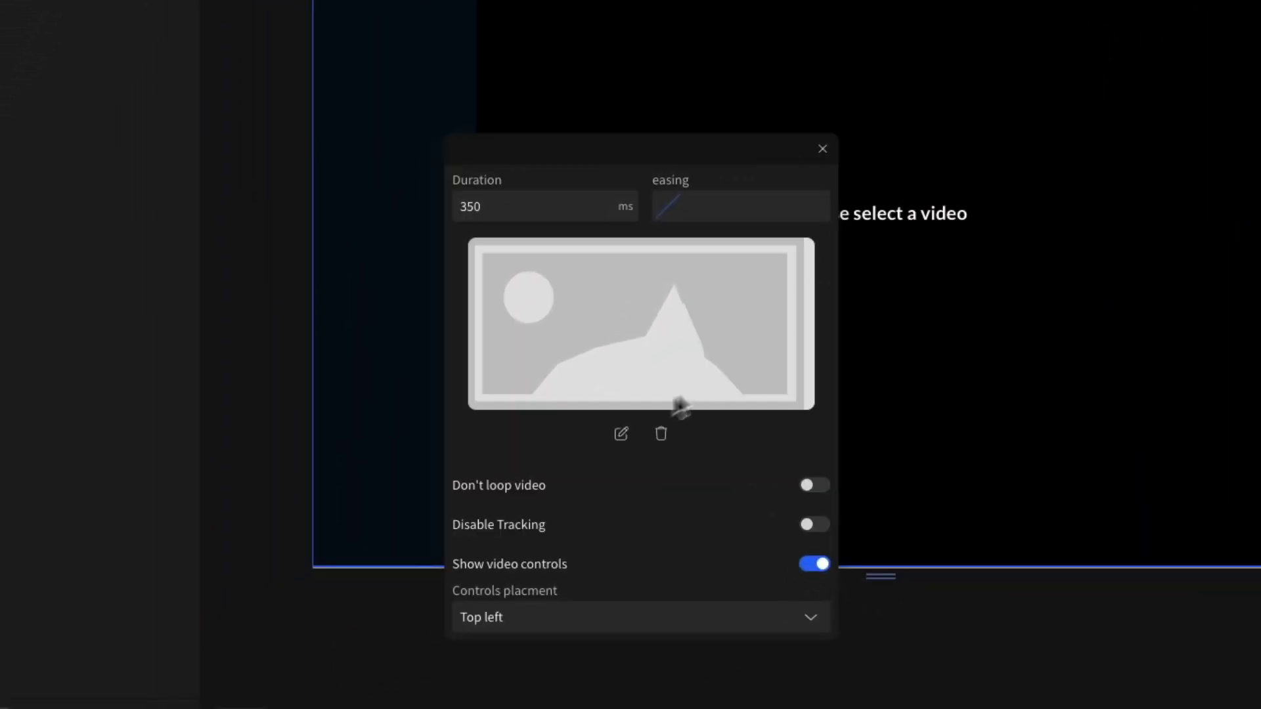
{"action": "left_click", "coordinate": [623, 435]}
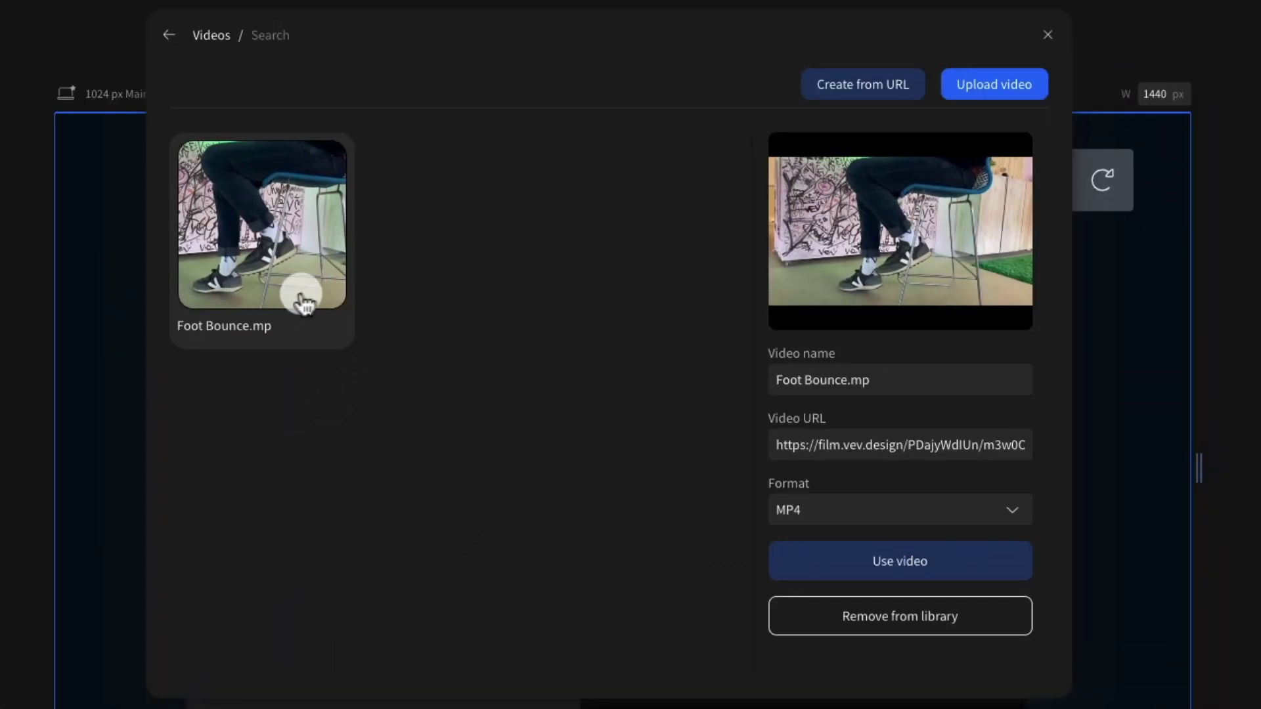
{"action": "left_click", "coordinate": [880, 560]}
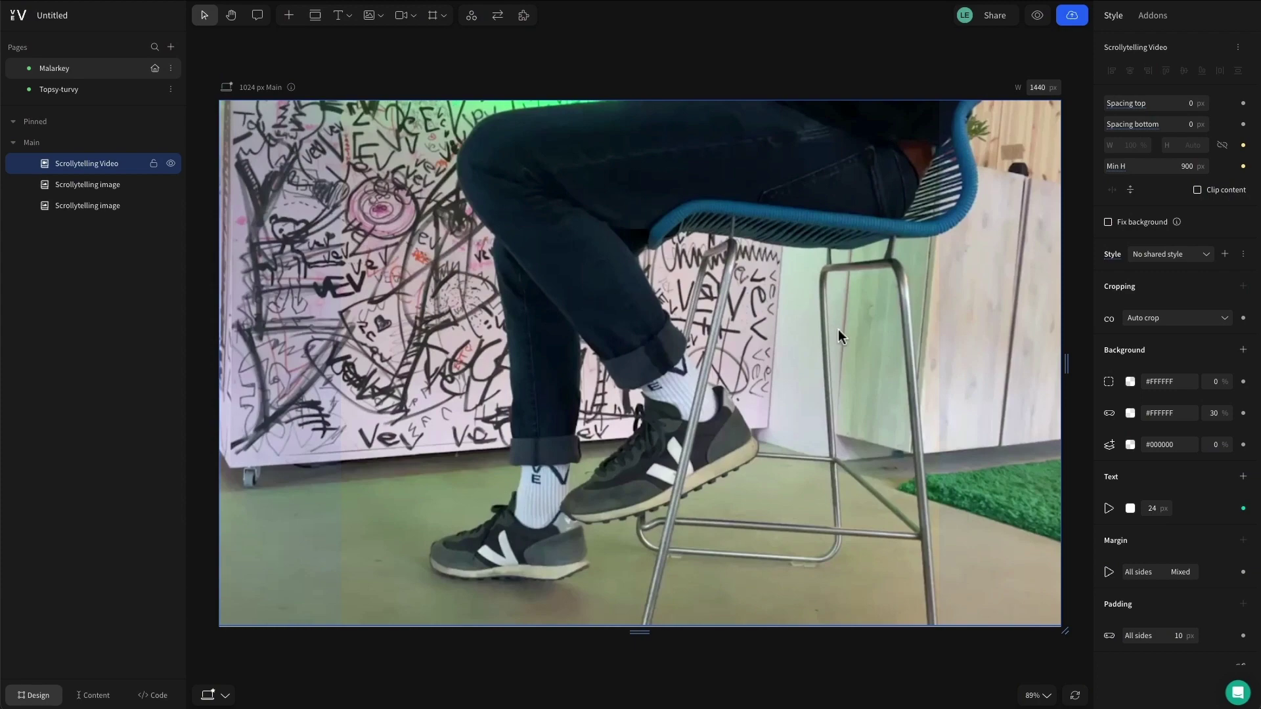
Draw a text box over the right side of the video.
{"action": "key", "text": "t"}
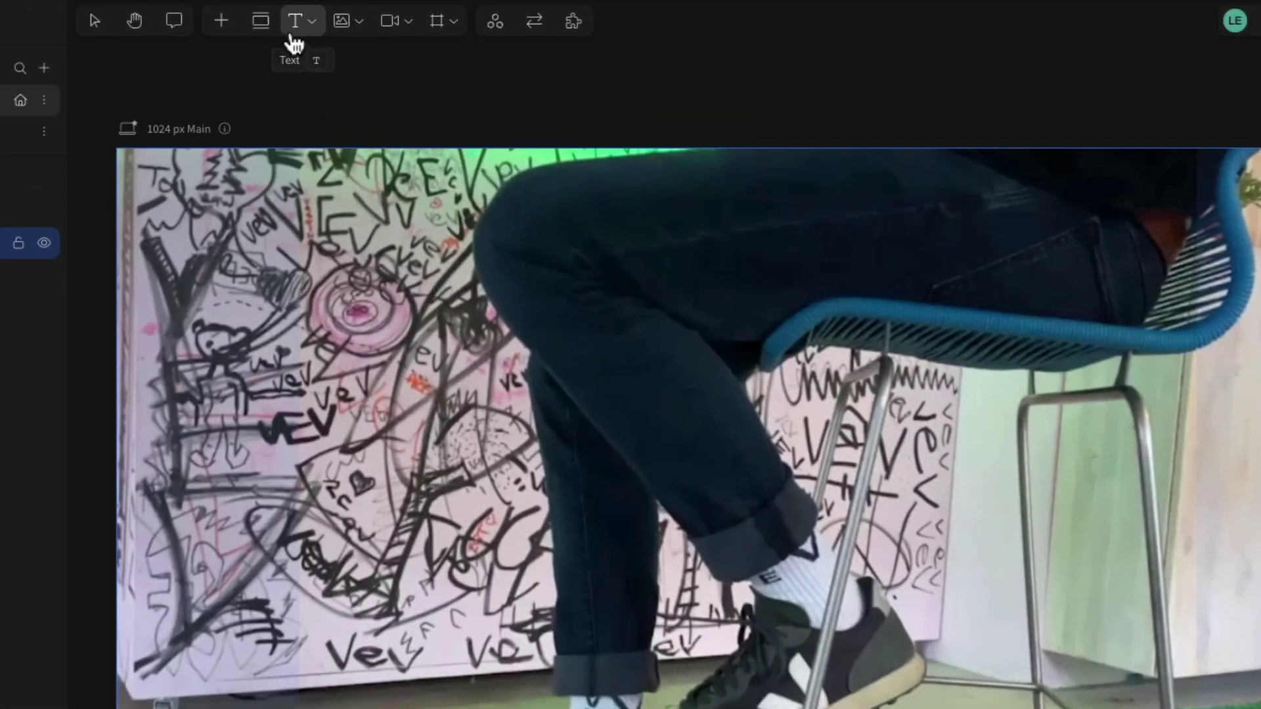
{"action": "left_click", "coordinate": [293, 32]}
{"action": "left_click_drag", "start_coordinate": [749, 306], "coordinate": [788, 332]}
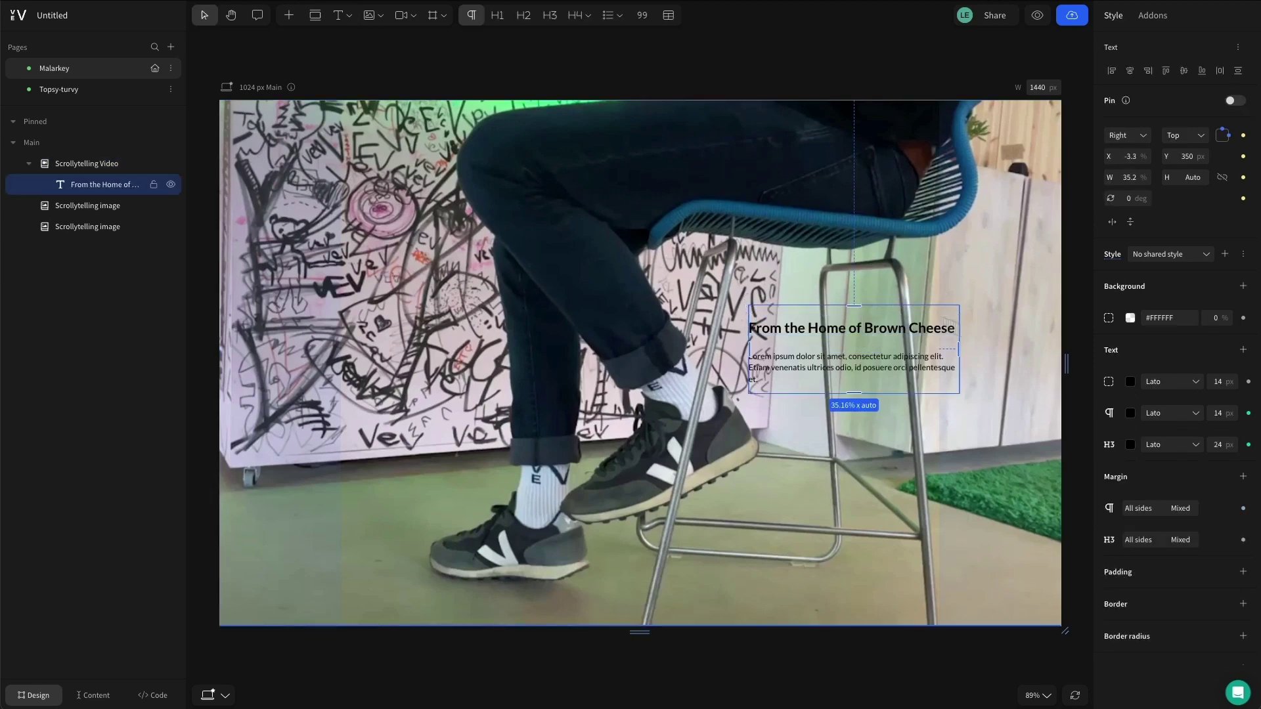
Style the card with an orange background, white Open Sans text, padding and a rounded top.
{"action": "left_click", "coordinate": [1130, 317]}
{"action": "left_click", "coordinate": [1195, 413]}
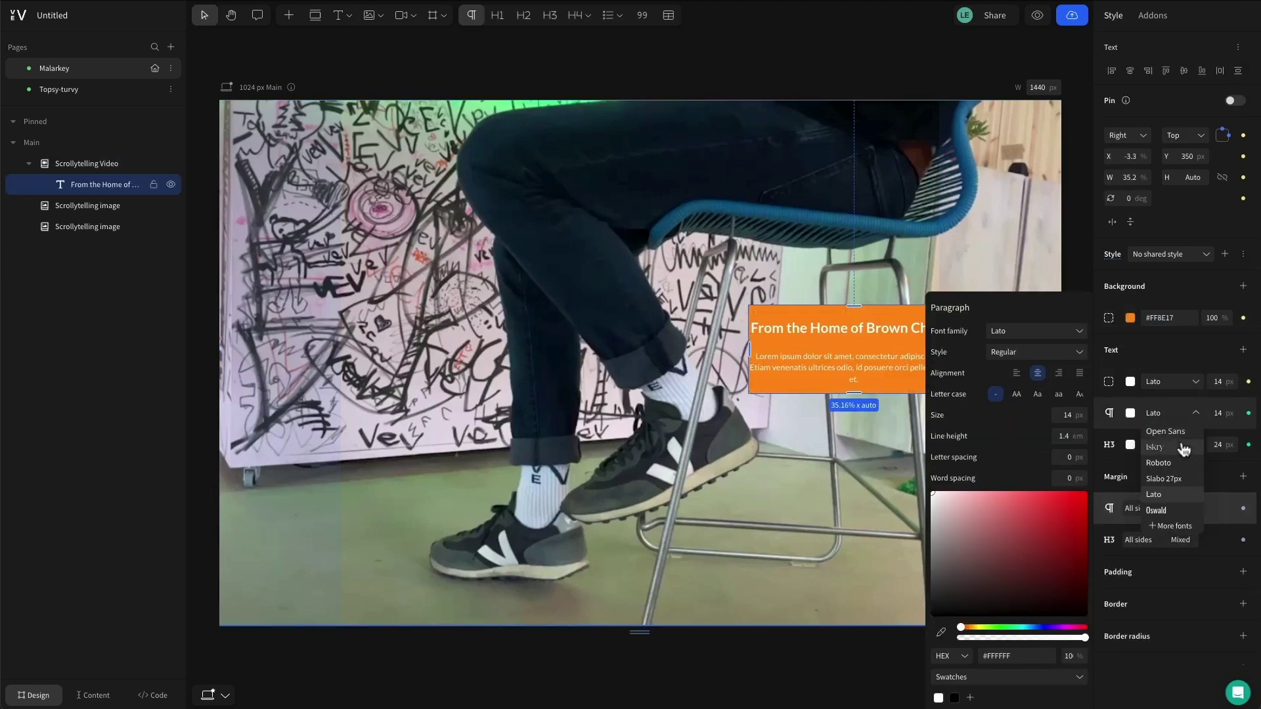
{"action": "left_click", "coordinate": [1182, 433]}
{"action": "left_click", "coordinate": [1242, 572]}
{"action": "scroll", "coordinate": [1176, 525], "scroll_direction": "down", "scroll_amount": 2}
{"action": "left_click", "coordinate": [1243, 552]}
{"action": "left_click_drag", "start_coordinate": [1156, 578], "coordinate": [1182, 578]}
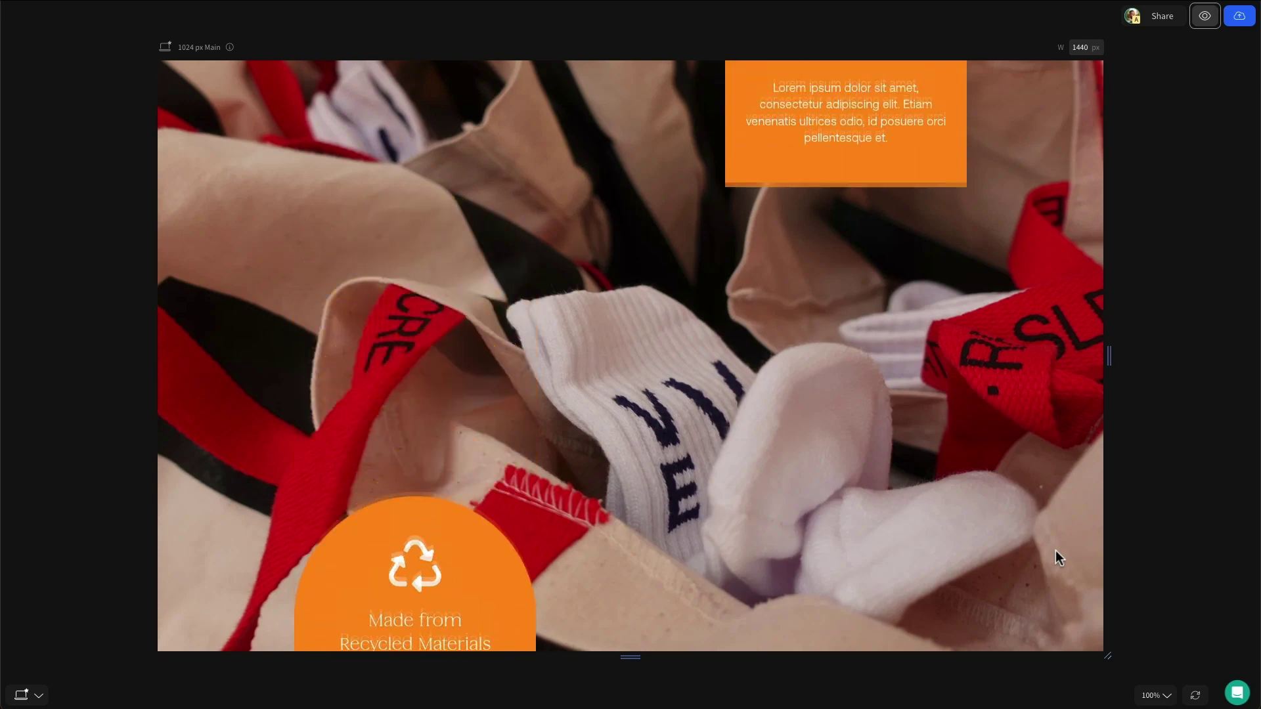
{"action": "scroll", "coordinate": [1055, 550], "scroll_direction": "down", "scroll_amount": 5}
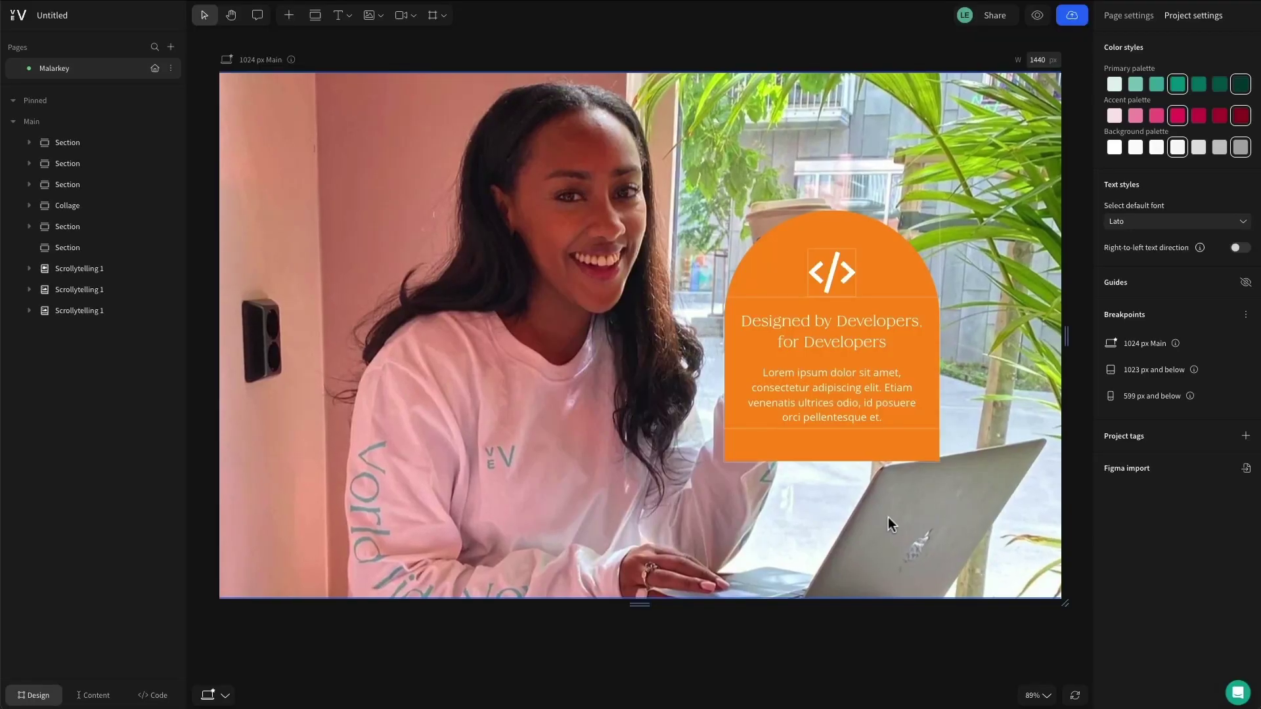
Insert a Video Scroll section below the last section at the bottom of the page.
{"action": "type", "text": "a"}
{"action": "type", "text": "video sc"}
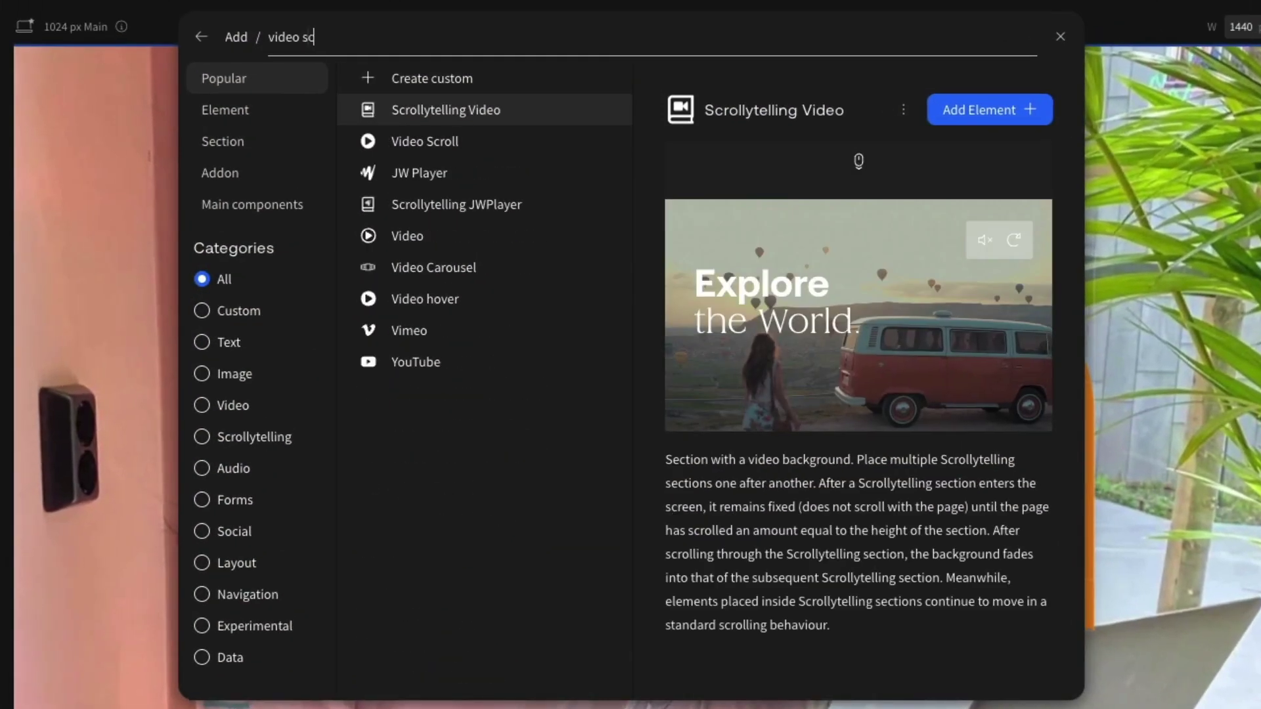
{"action": "type", "text": "roll"}
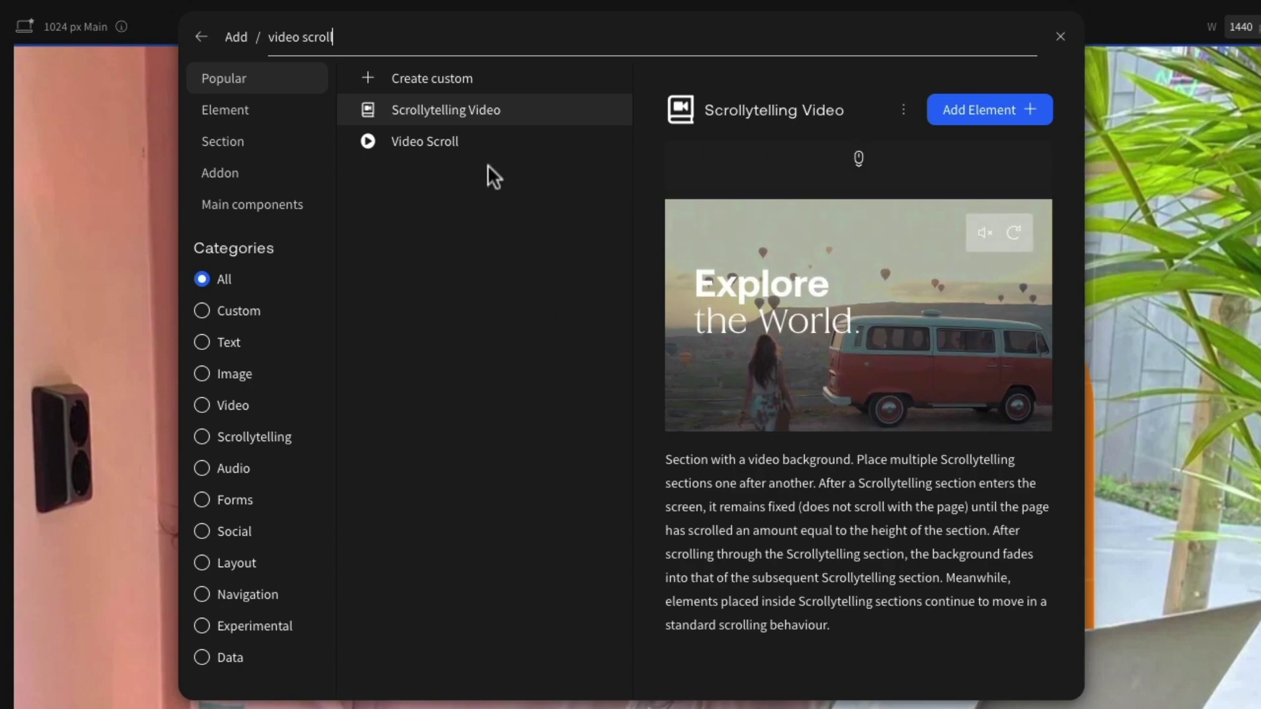
{"action": "left_click", "coordinate": [479, 158]}
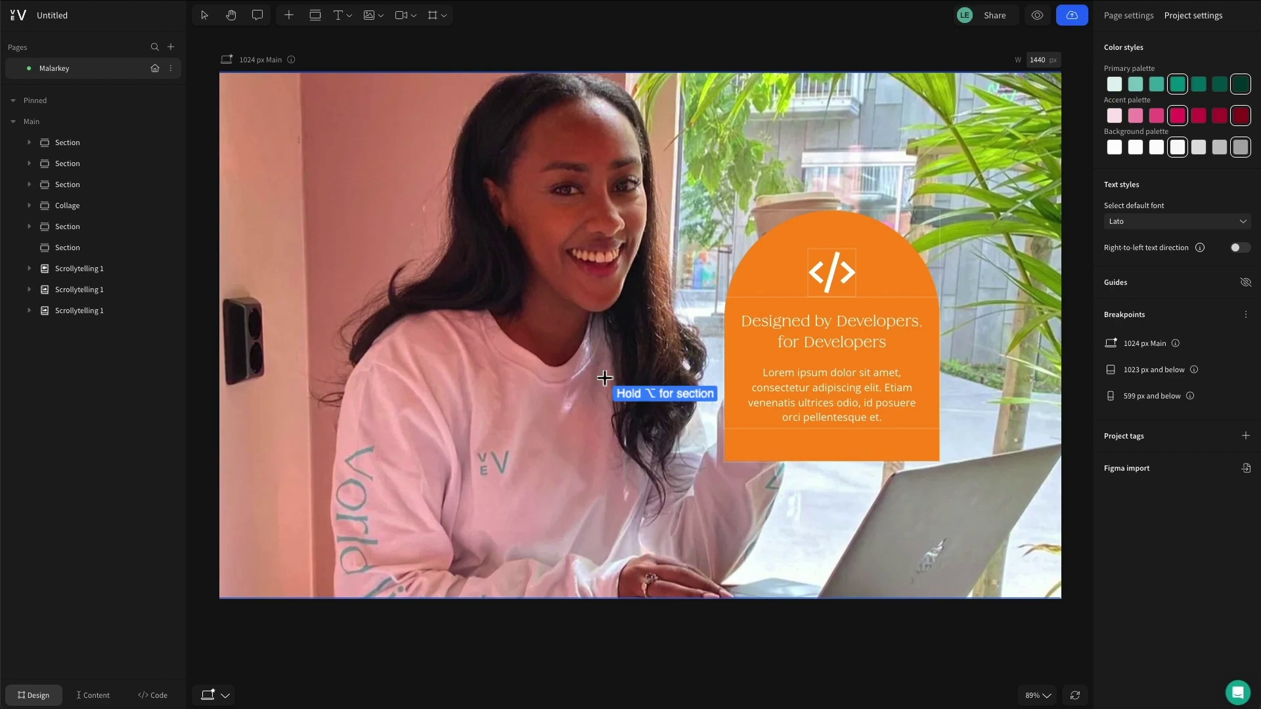
{"action": "left_click", "coordinate": [604, 377]}
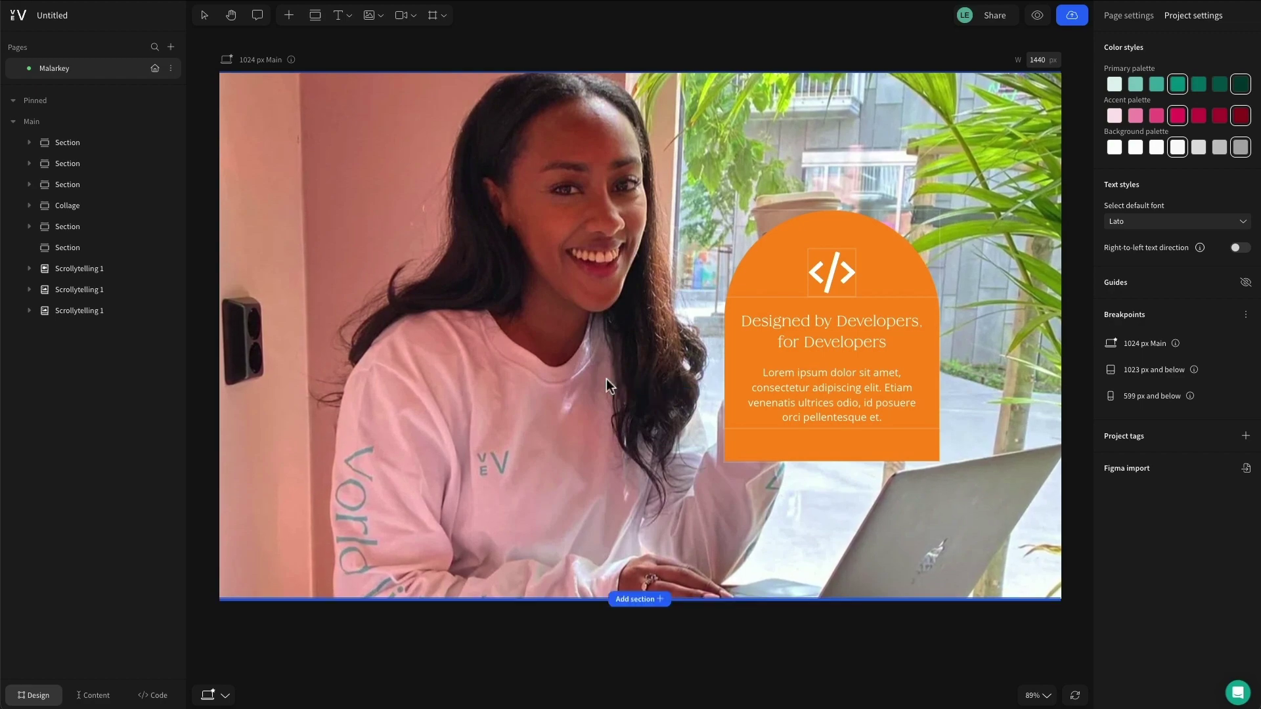
{"action": "left_click", "coordinate": [650, 600]}
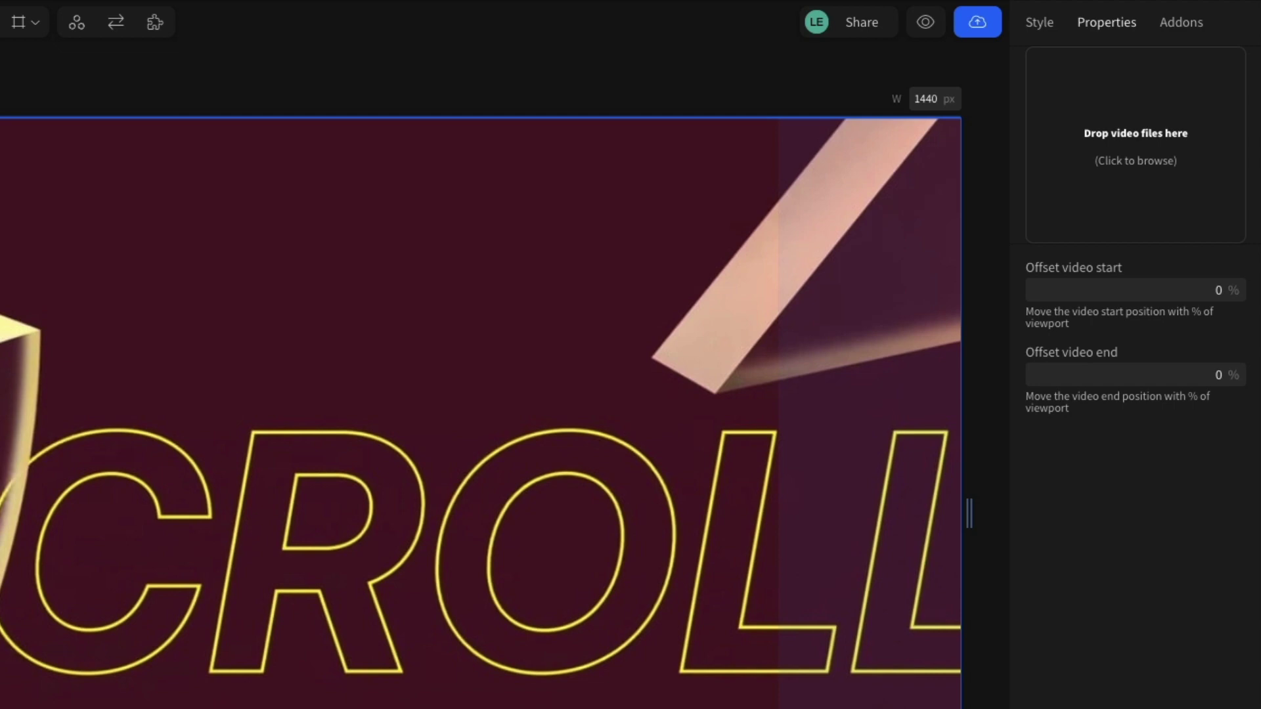
Drop the video file into the Video Scroll section, set Min H to 2500 px, and preview.
{"action": "left_click_drag", "start_coordinate": [1252, 282], "coordinate": [1144, 192]}
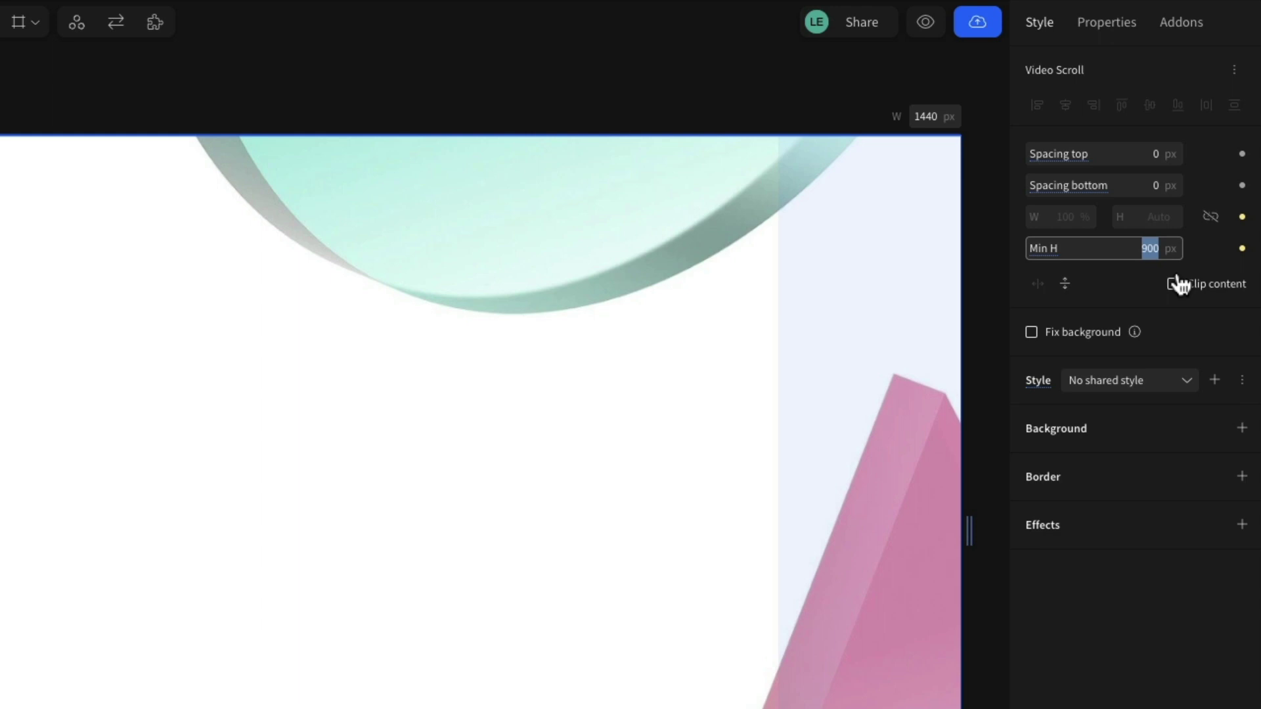
{"action": "type", "text": "2500"}
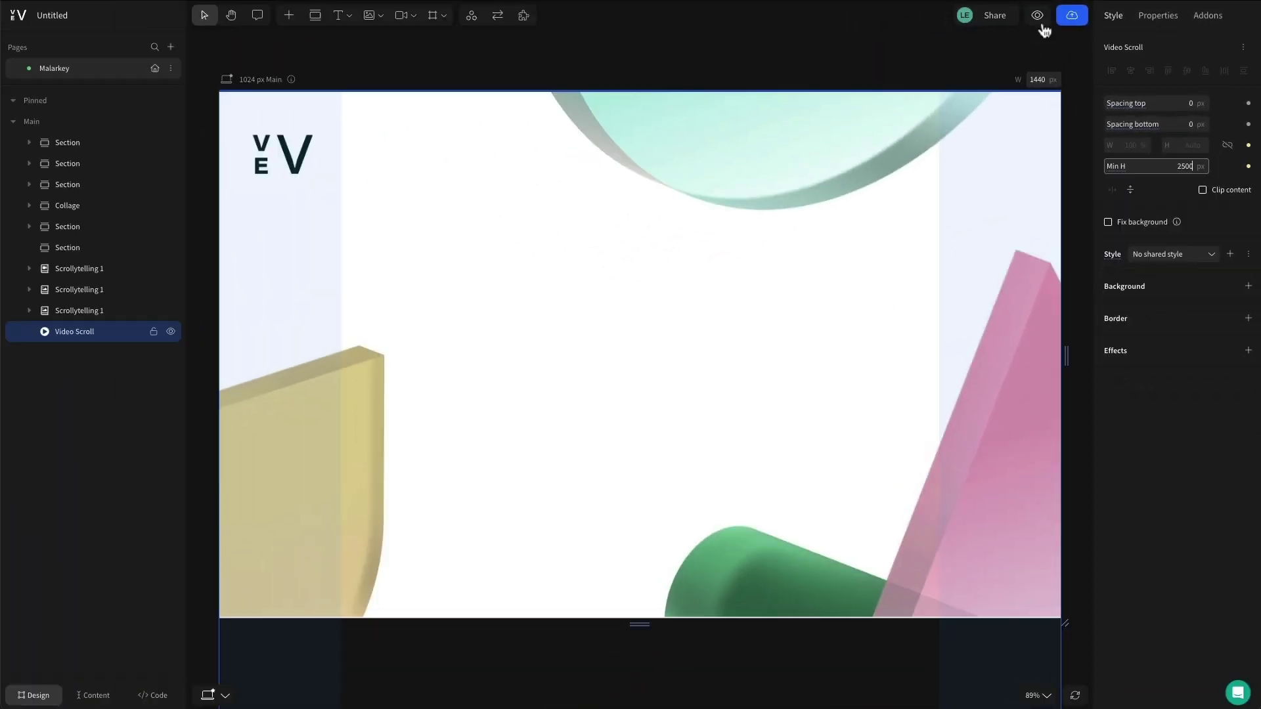
{"action": "left_click", "coordinate": [926, 21]}
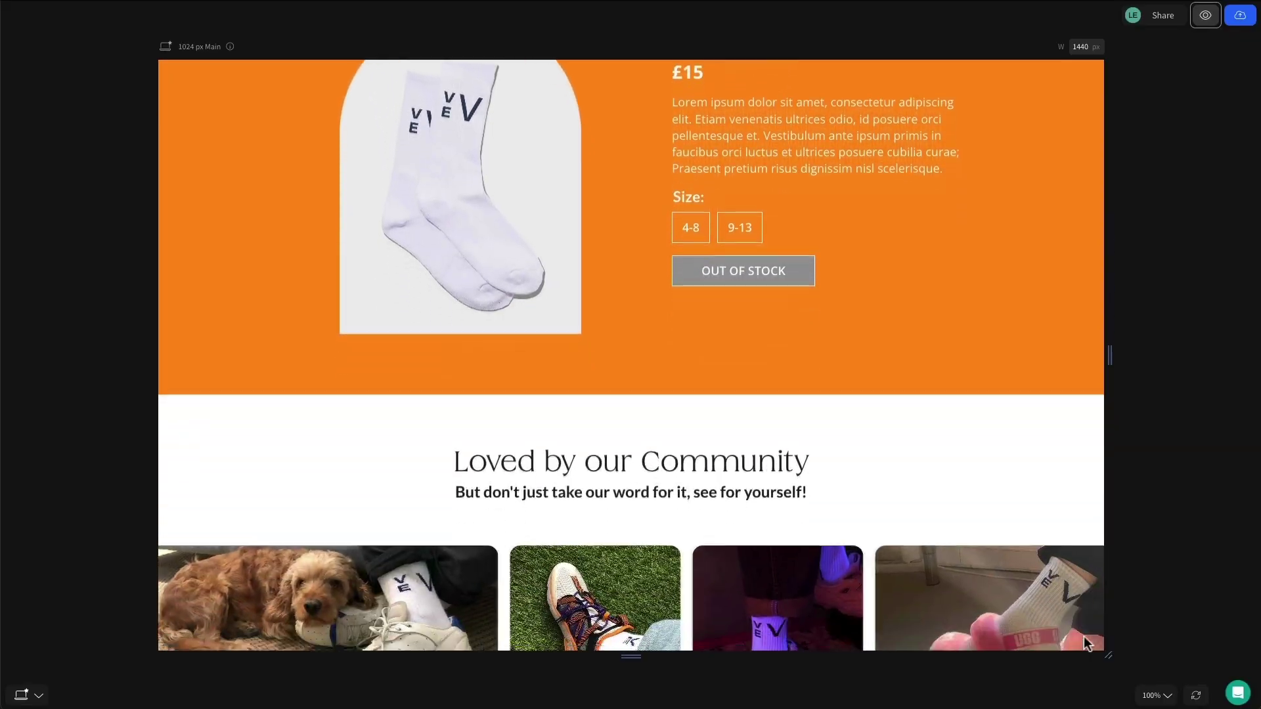
{"action": "scroll", "coordinate": [1085, 644], "scroll_direction": "down", "scroll_amount": 4}
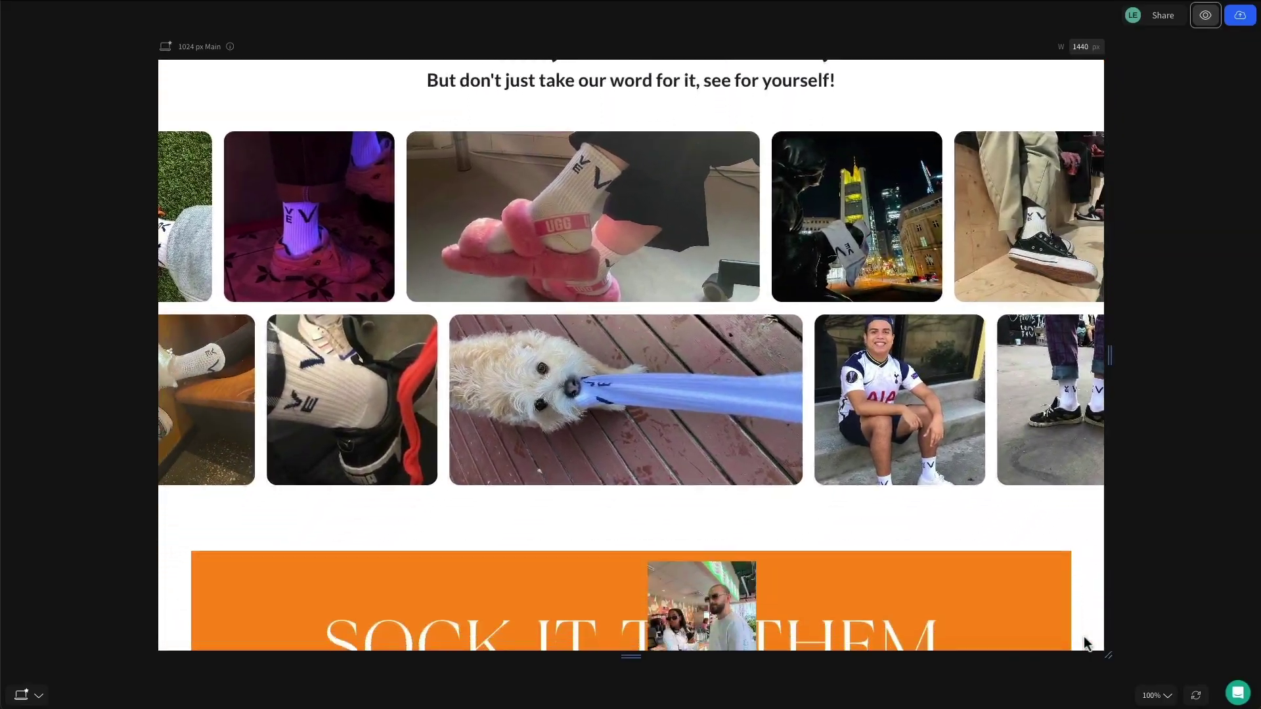
{"action": "scroll", "coordinate": [1085, 644], "scroll_direction": "up", "scroll_amount": 2}
{"action": "scroll", "coordinate": [1083, 641], "scroll_direction": "down", "scroll_amount": 8}
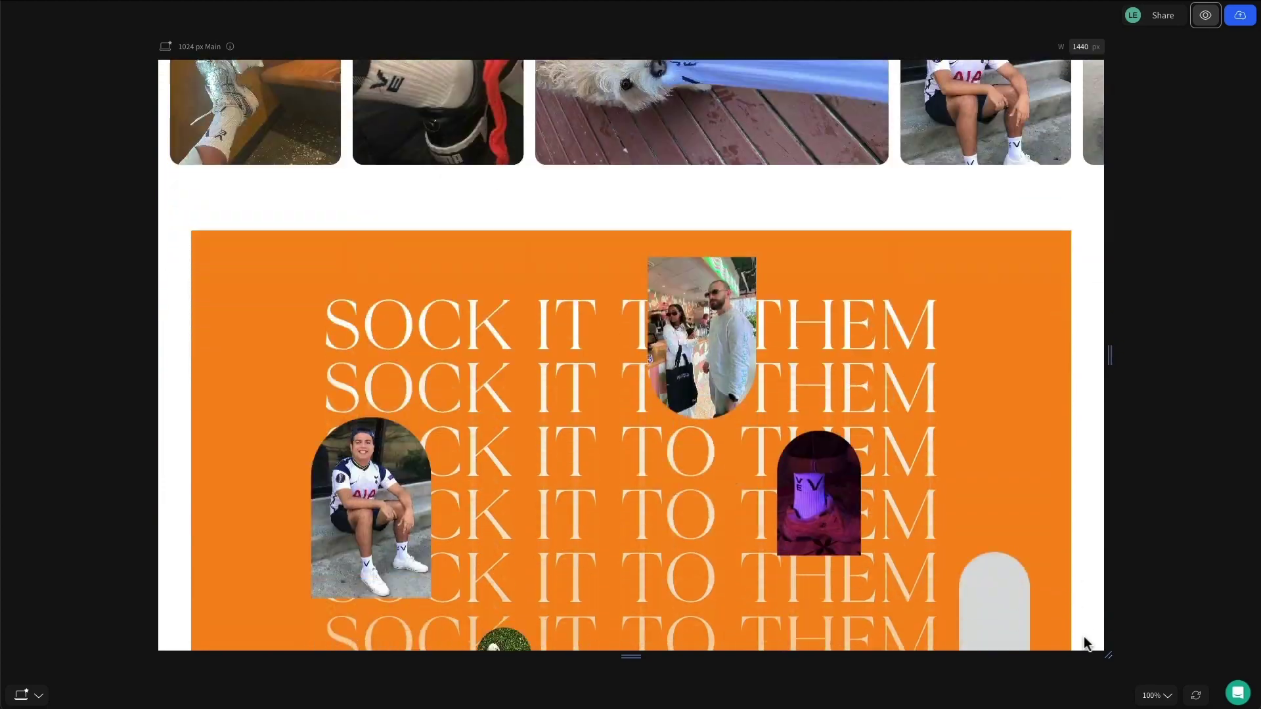
{"action": "scroll", "coordinate": [1085, 644], "scroll_direction": "down", "scroll_amount": 8}
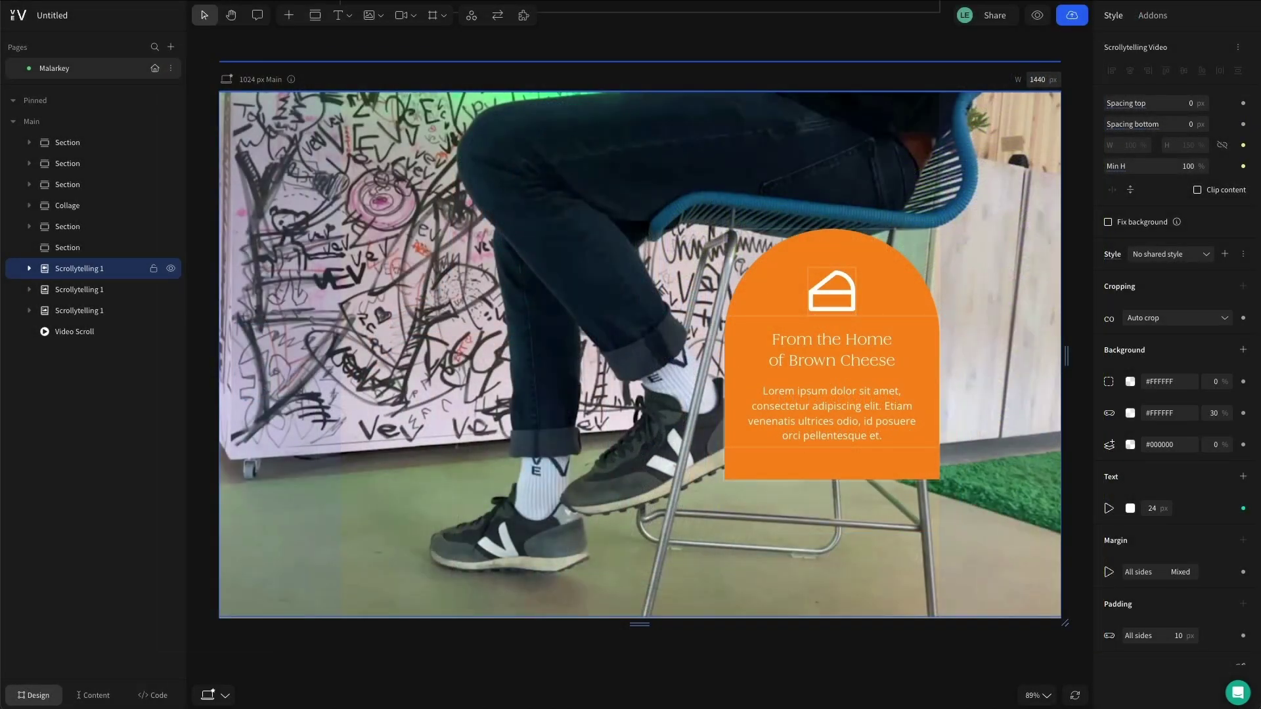
Give the orange card an Animation add-on with a Slide in scroll animation.
{"action": "left_click", "coordinate": [885, 425]}
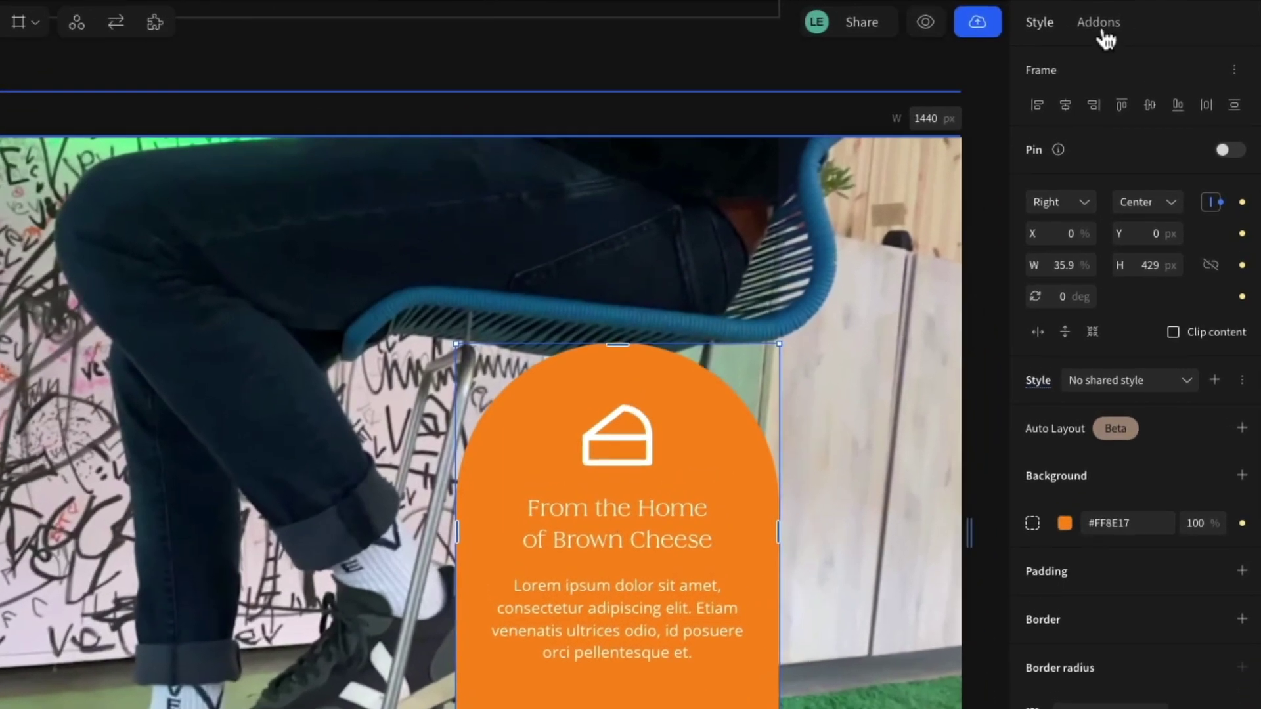
{"action": "left_click", "coordinate": [1102, 31]}
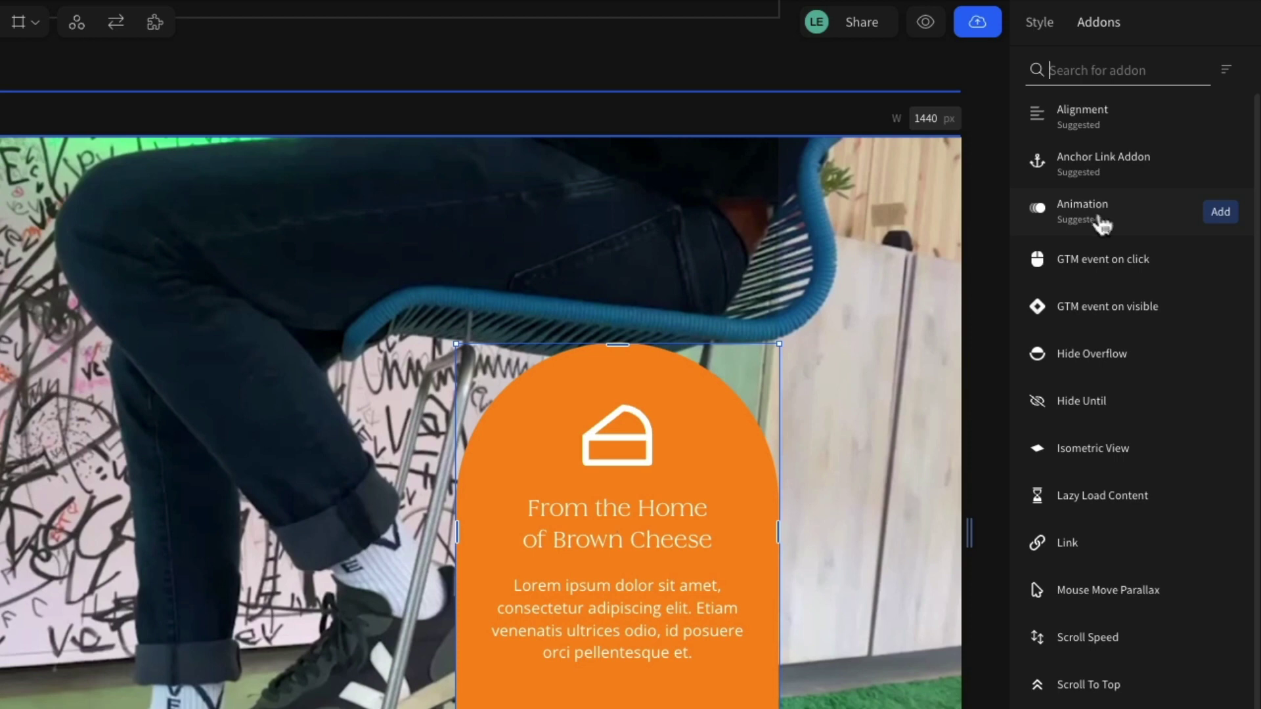
{"action": "left_click", "coordinate": [1220, 212]}
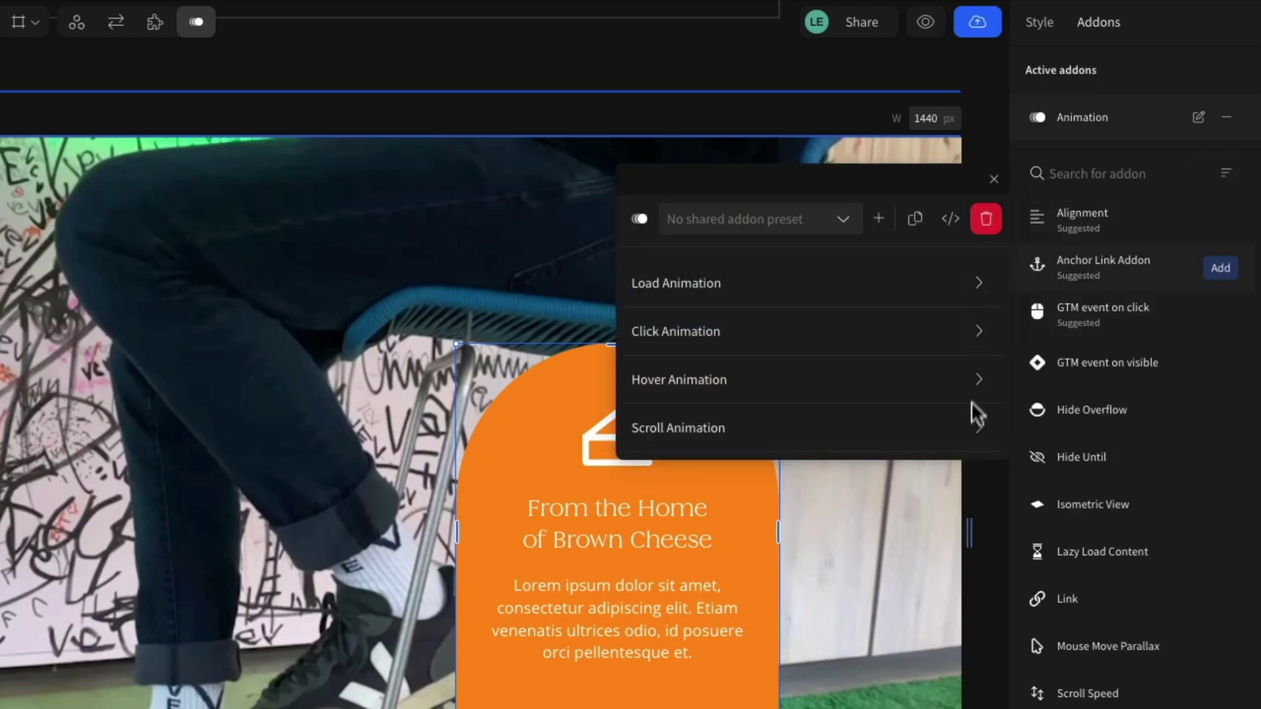
{"action": "left_click", "coordinate": [979, 428]}
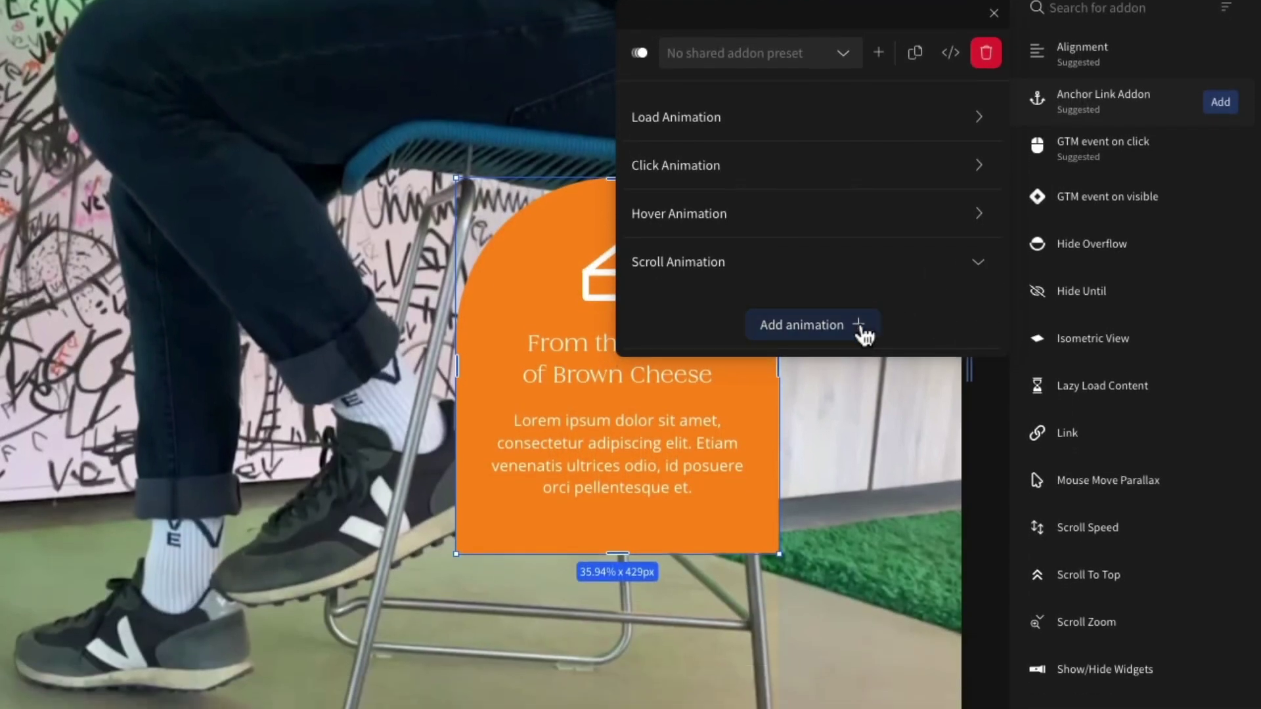
{"action": "left_click", "coordinate": [859, 327]}
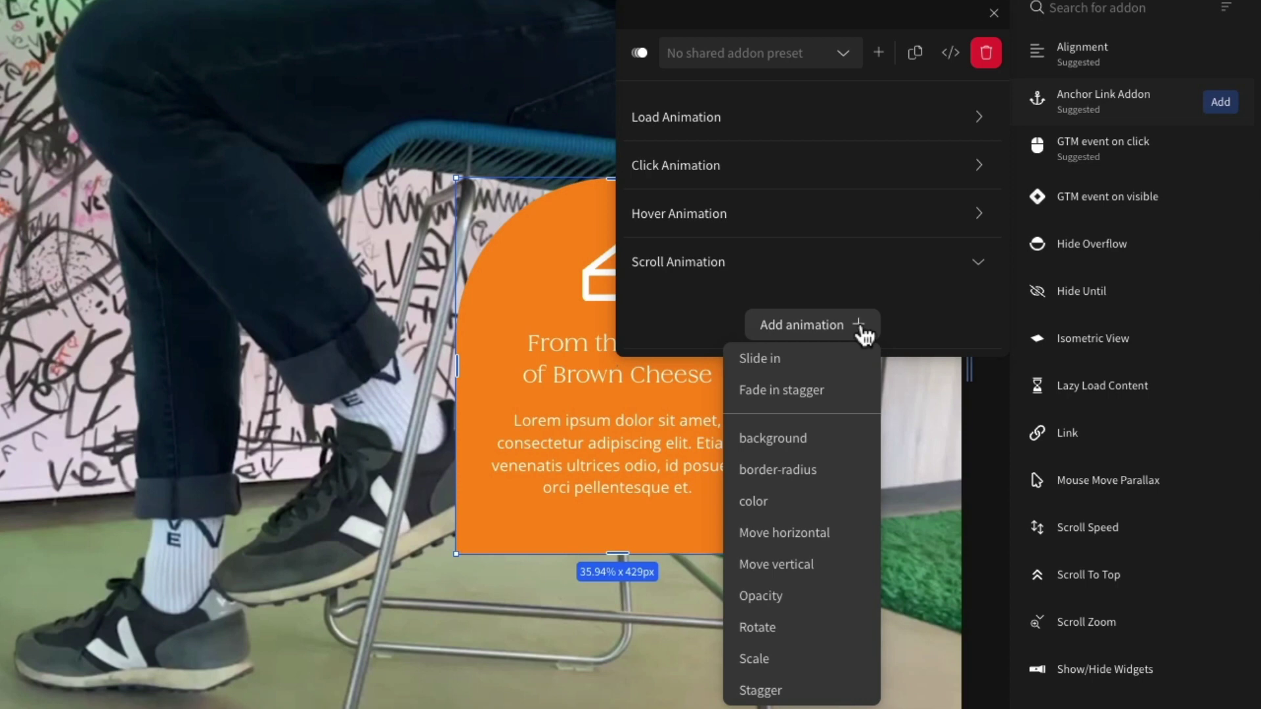
{"action": "left_click", "coordinate": [826, 359]}
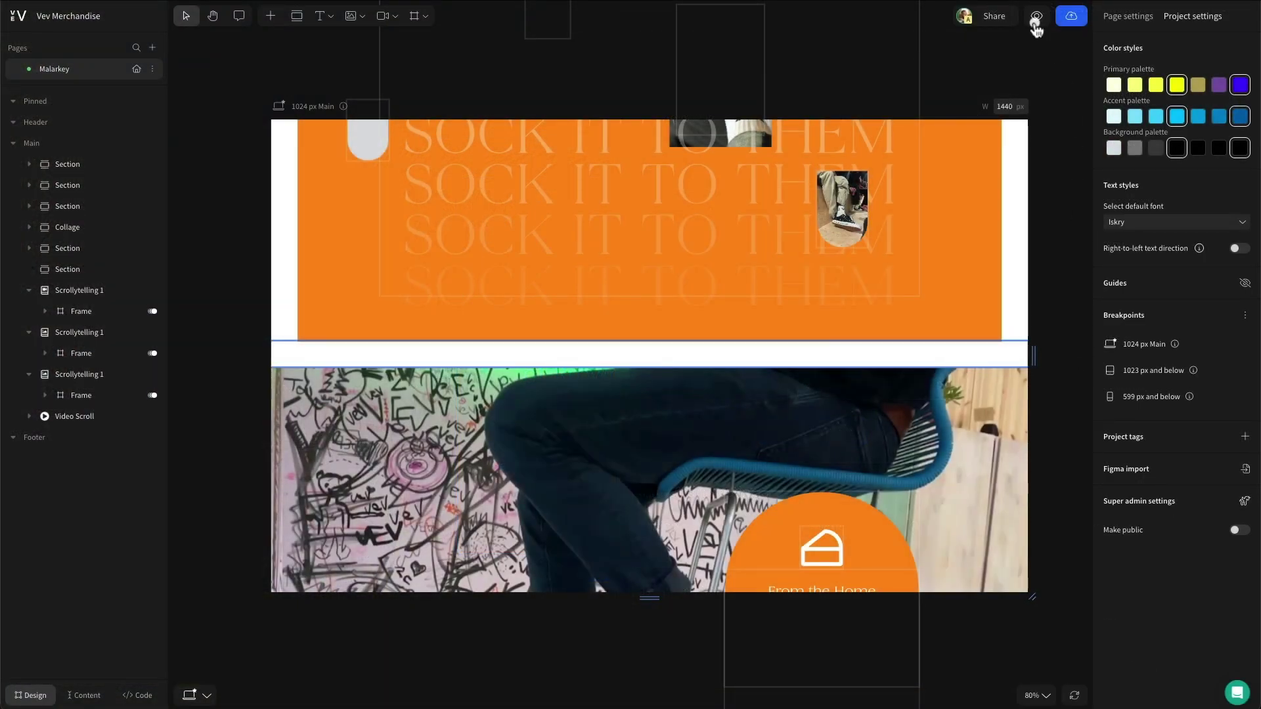
{"action": "left_click", "coordinate": [1036, 19]}
{"action": "scroll", "coordinate": [1055, 431], "scroll_direction": "down", "scroll_amount": 5}
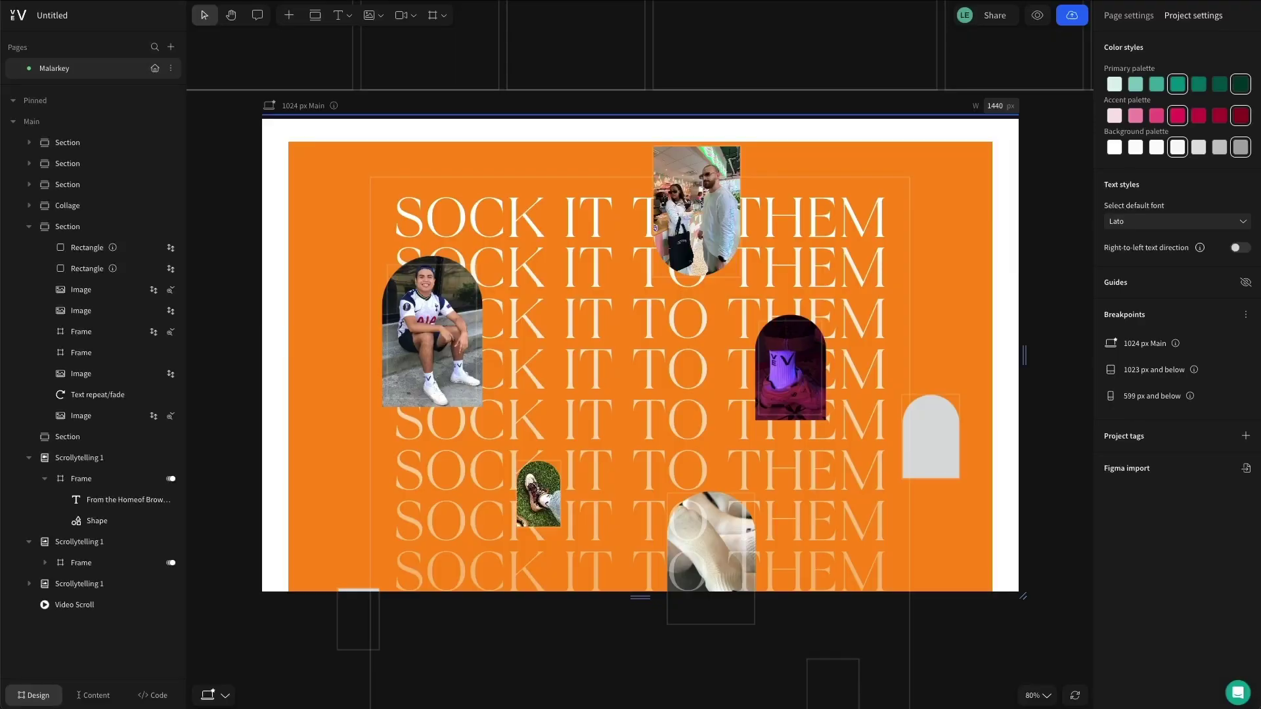
Add a Scroll Speed add-on set to 95% to the top arched photo.
{"action": "left_click", "coordinate": [702, 205]}
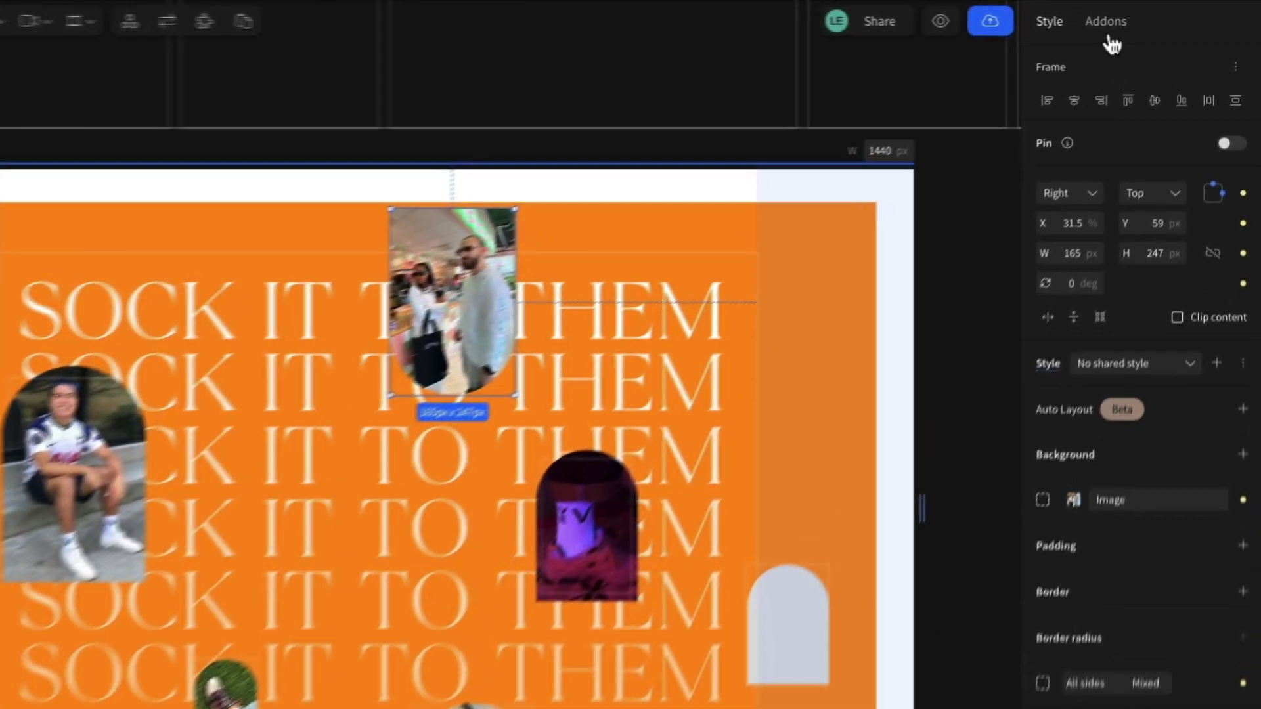
{"action": "left_click", "coordinate": [1153, 15]}
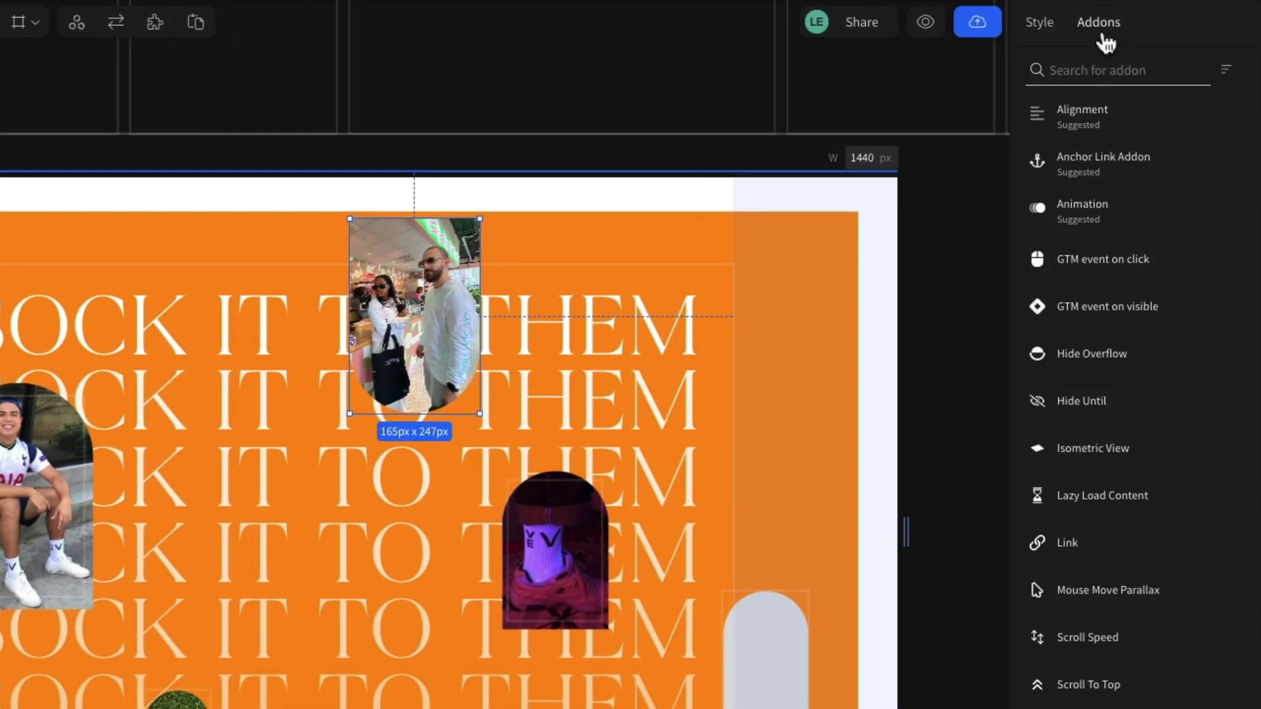
{"action": "type", "text": "scroll"}
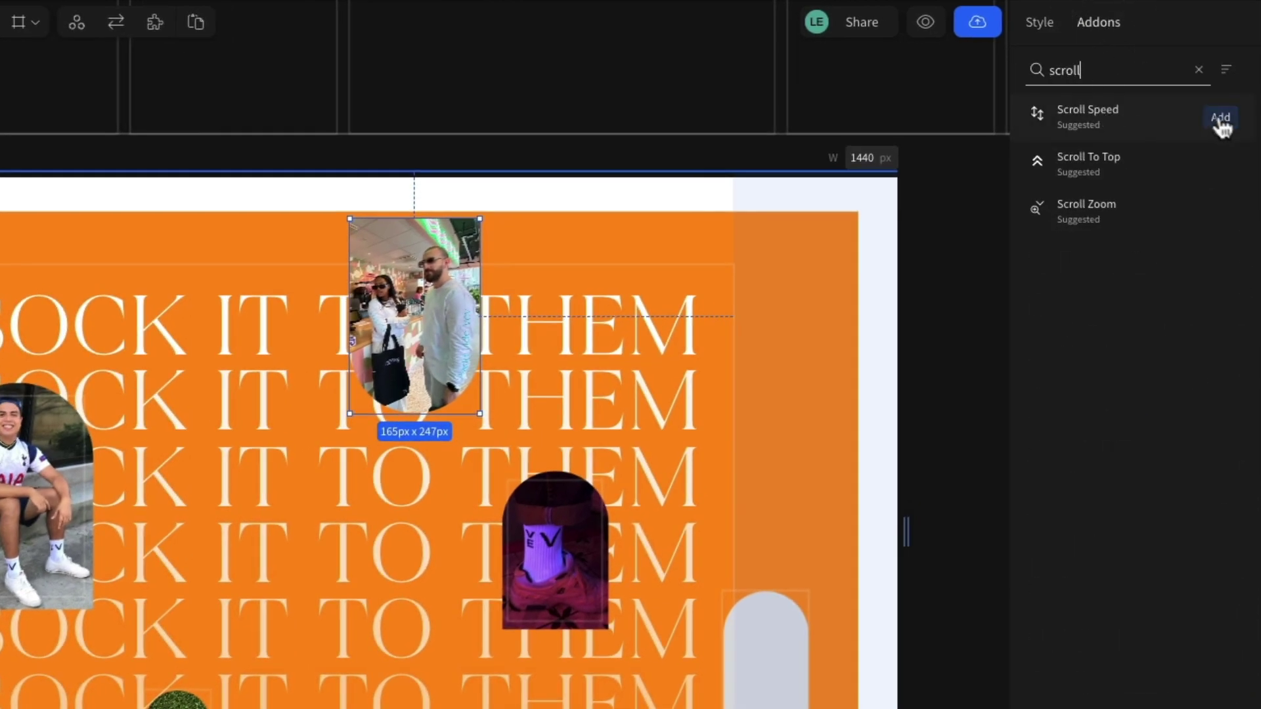
{"action": "left_click", "coordinate": [1221, 121]}
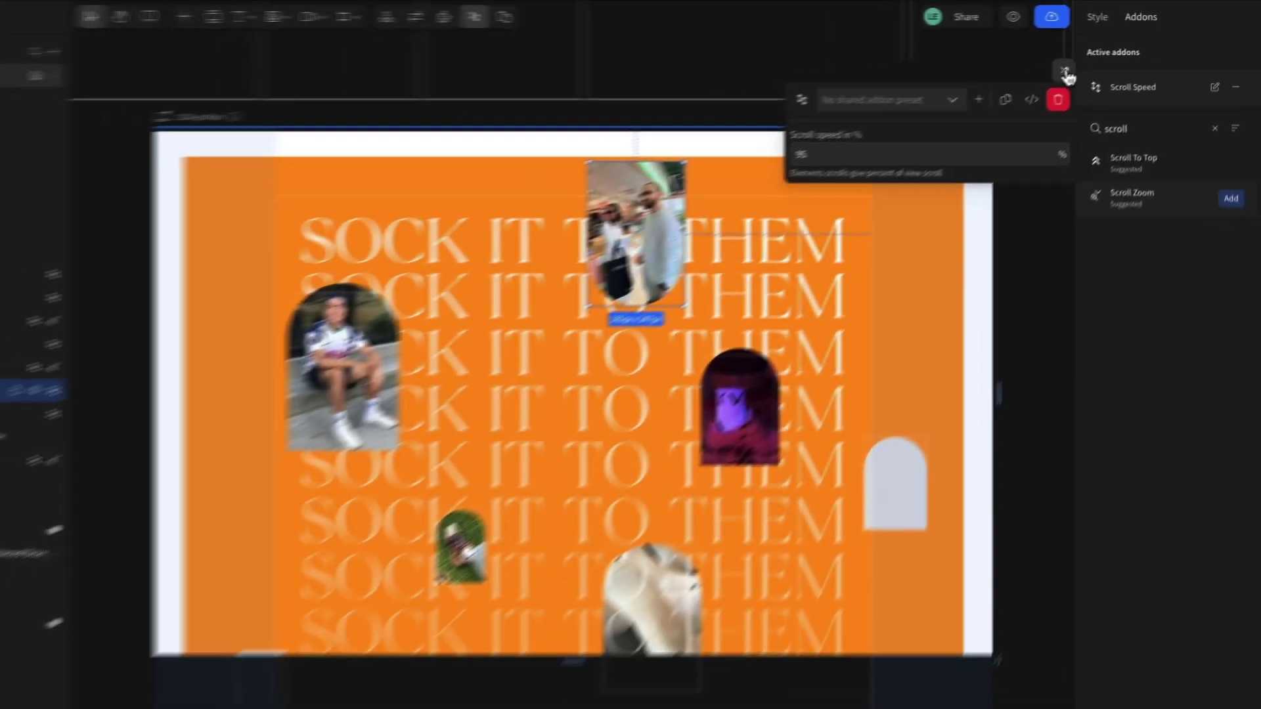
{"action": "left_click", "coordinate": [992, 93]}
Preview the page, scrolling down and back up to check the photo's slower parallax scrolling.
{"action": "left_click", "coordinate": [925, 22]}
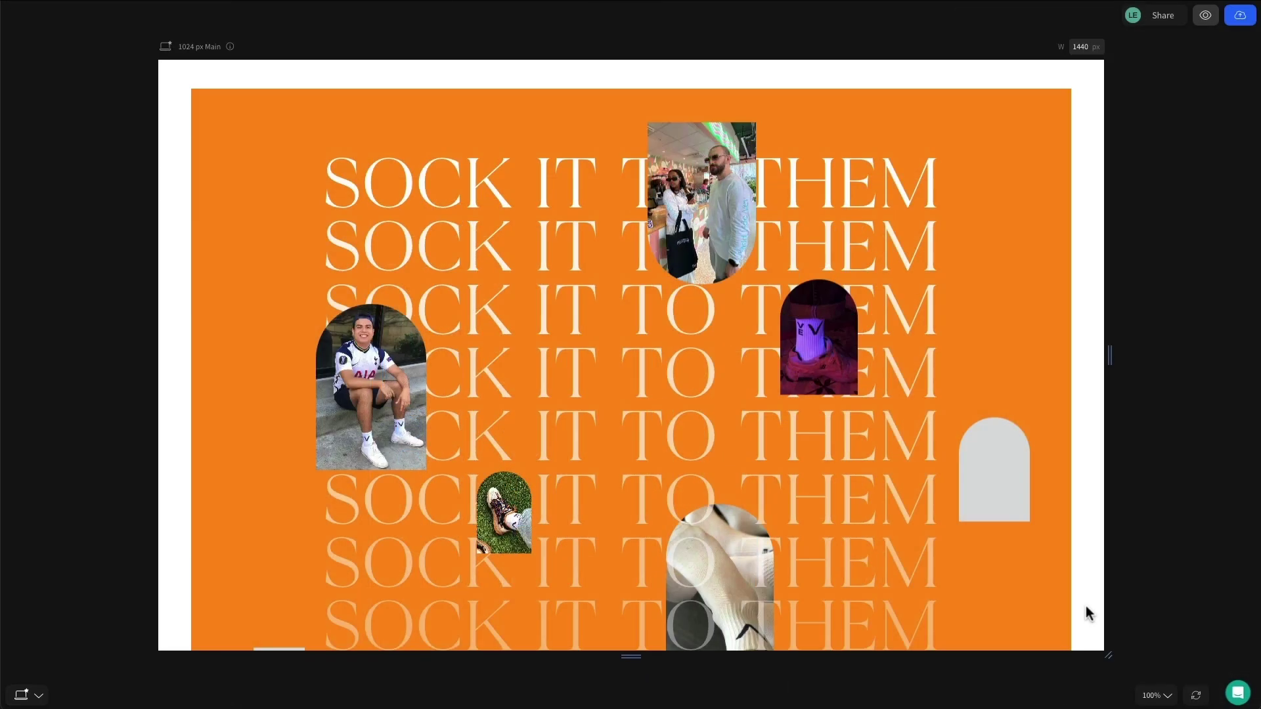
{"action": "scroll", "coordinate": [1086, 606], "scroll_direction": "down", "scroll_amount": 3}
{"action": "scroll", "coordinate": [1085, 605], "scroll_direction": "down", "scroll_amount": 3}
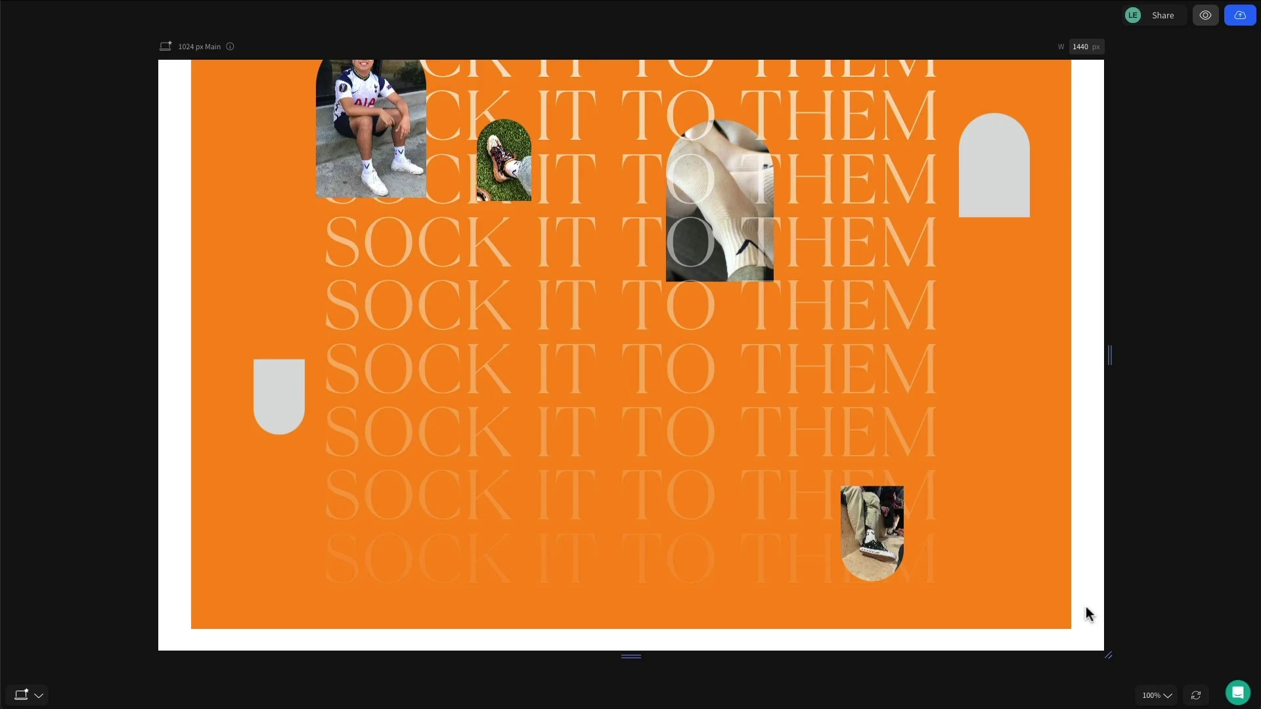
{"action": "scroll", "coordinate": [1086, 606], "scroll_direction": "up", "scroll_amount": 2}
{"action": "scroll", "coordinate": [1086, 605], "scroll_direction": "up", "scroll_amount": 3}
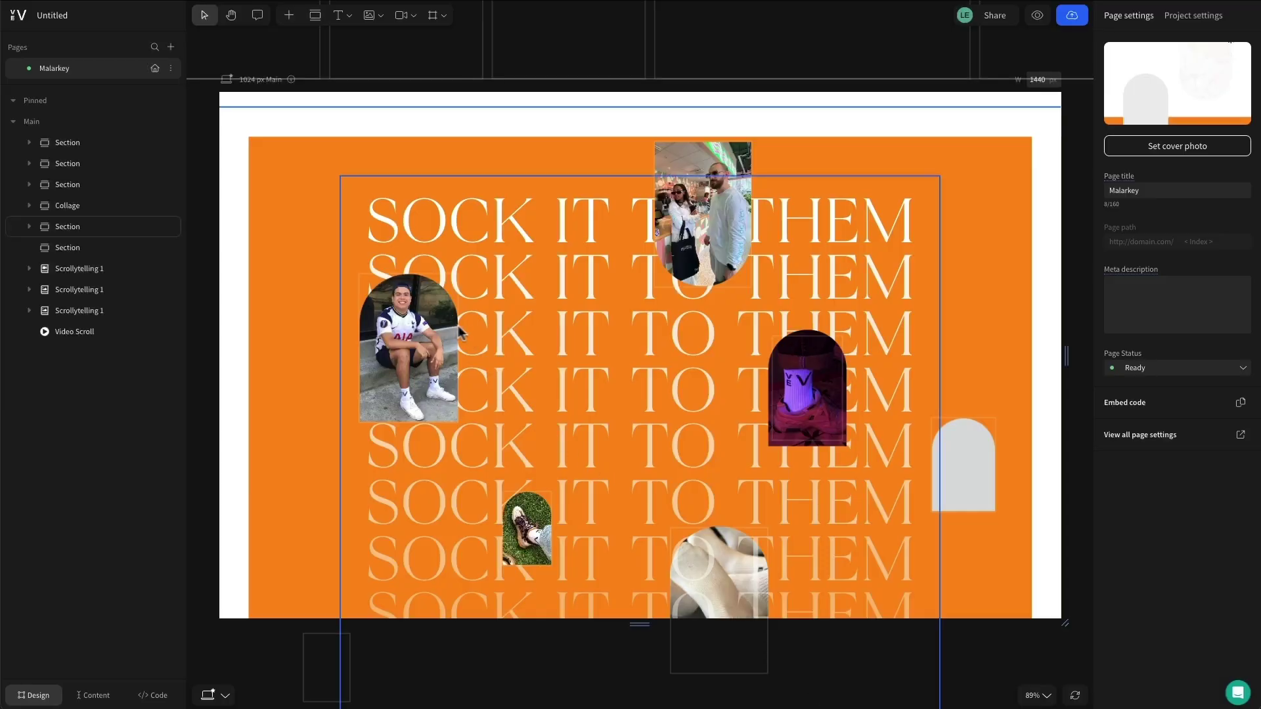
Add Scroll Zoom to the seated boy's photo with Scale amount 20 and Show content outside enabled.
{"action": "left_click", "coordinate": [434, 331]}
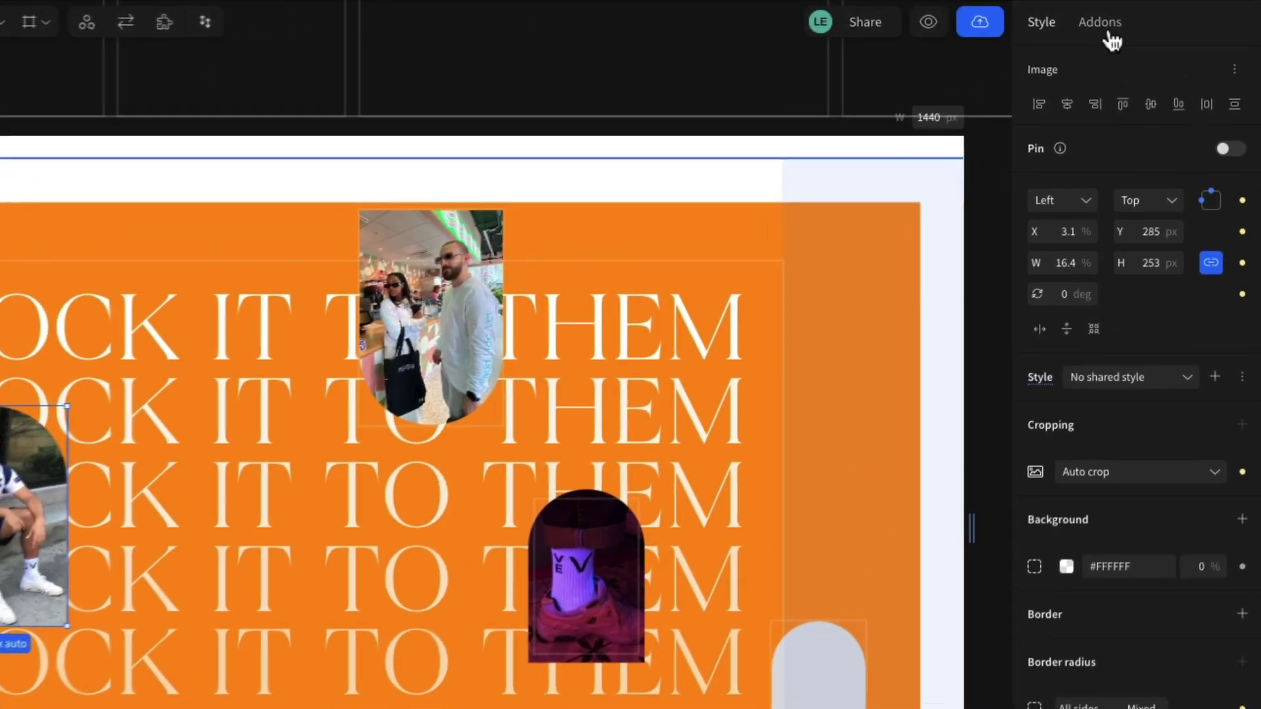
{"action": "left_click", "coordinate": [1158, 19]}
{"action": "type", "text": "scroll"}
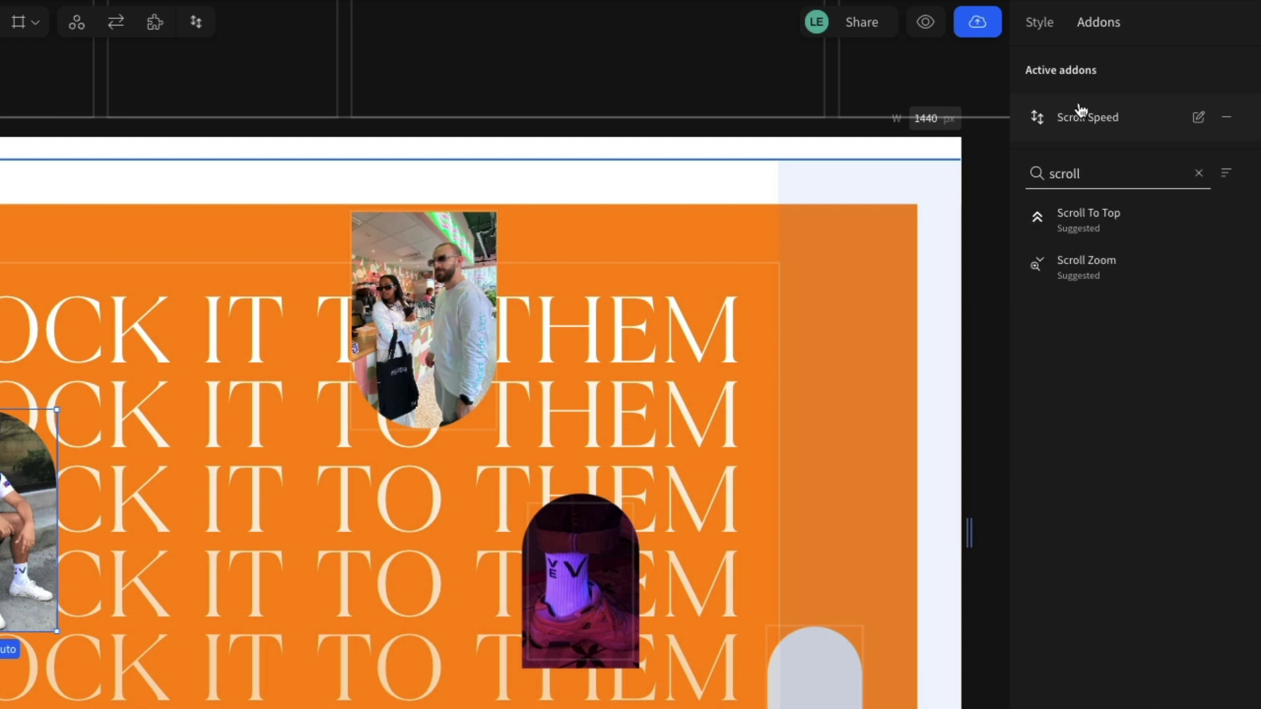
{"action": "mouse_move", "coordinate": [1078, 275]}
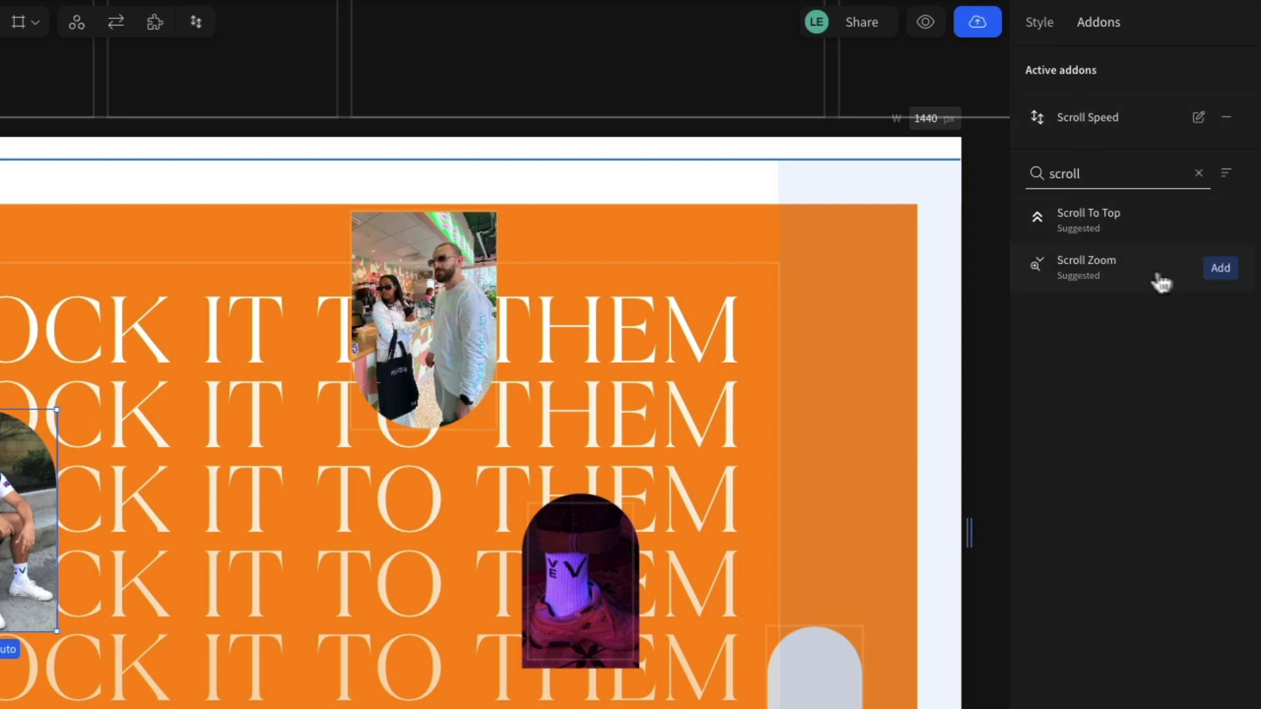
{"action": "left_click", "coordinate": [1220, 270]}
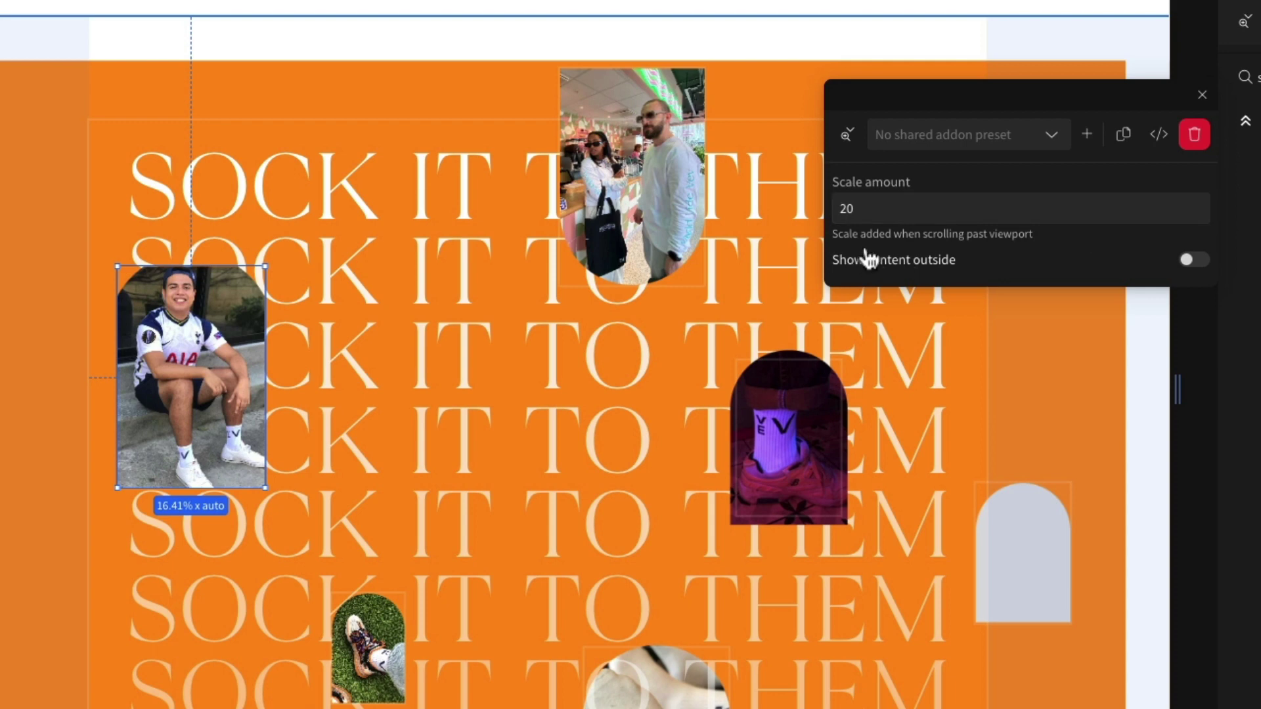
{"action": "left_click", "coordinate": [870, 207]}
{"action": "left_click", "coordinate": [1189, 263]}
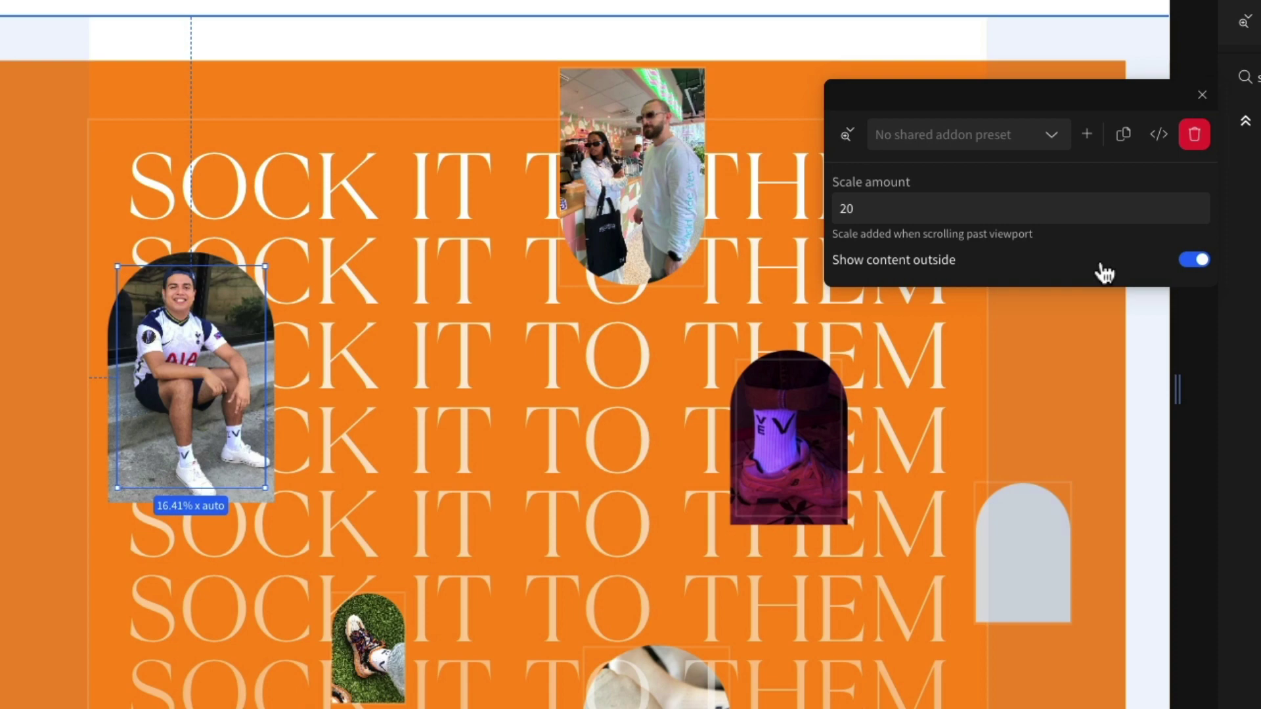
{"action": "left_click", "coordinate": [1202, 95]}
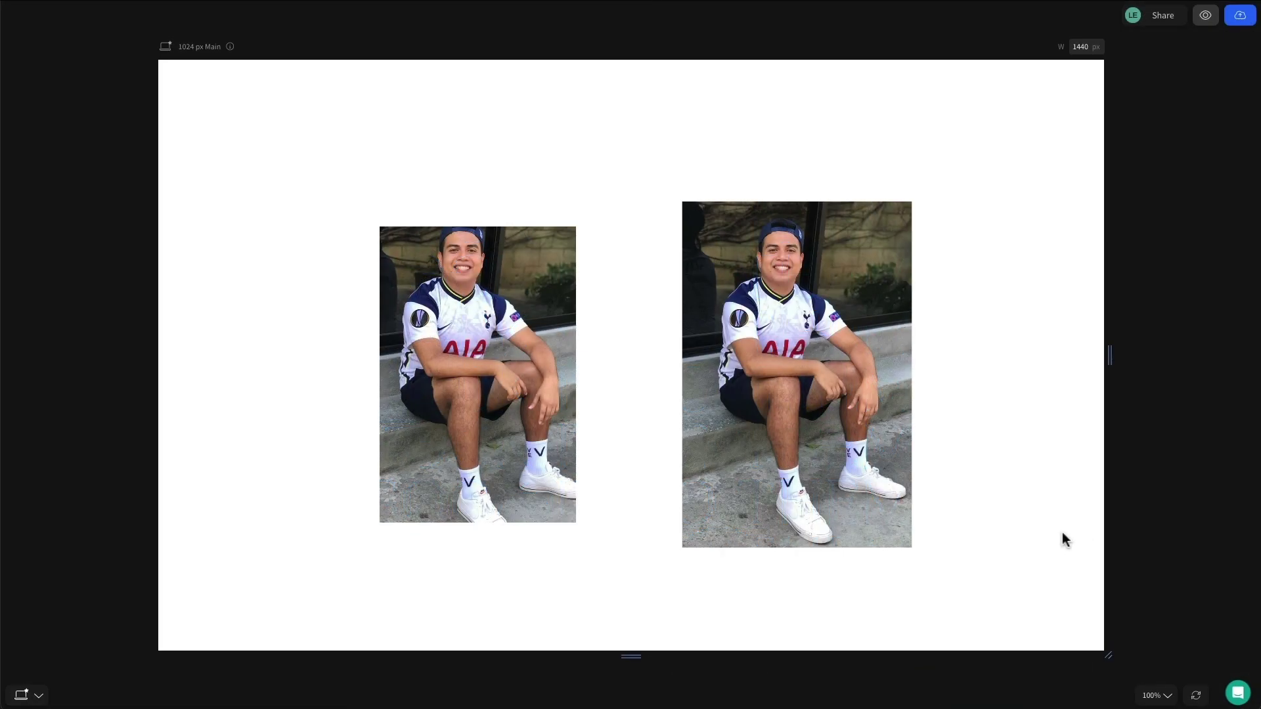
{"action": "scroll", "coordinate": [1062, 532], "scroll_direction": "down", "scroll_amount": 5}
{"action": "scroll", "coordinate": [1062, 538], "scroll_direction": "up", "scroll_amount": 5}
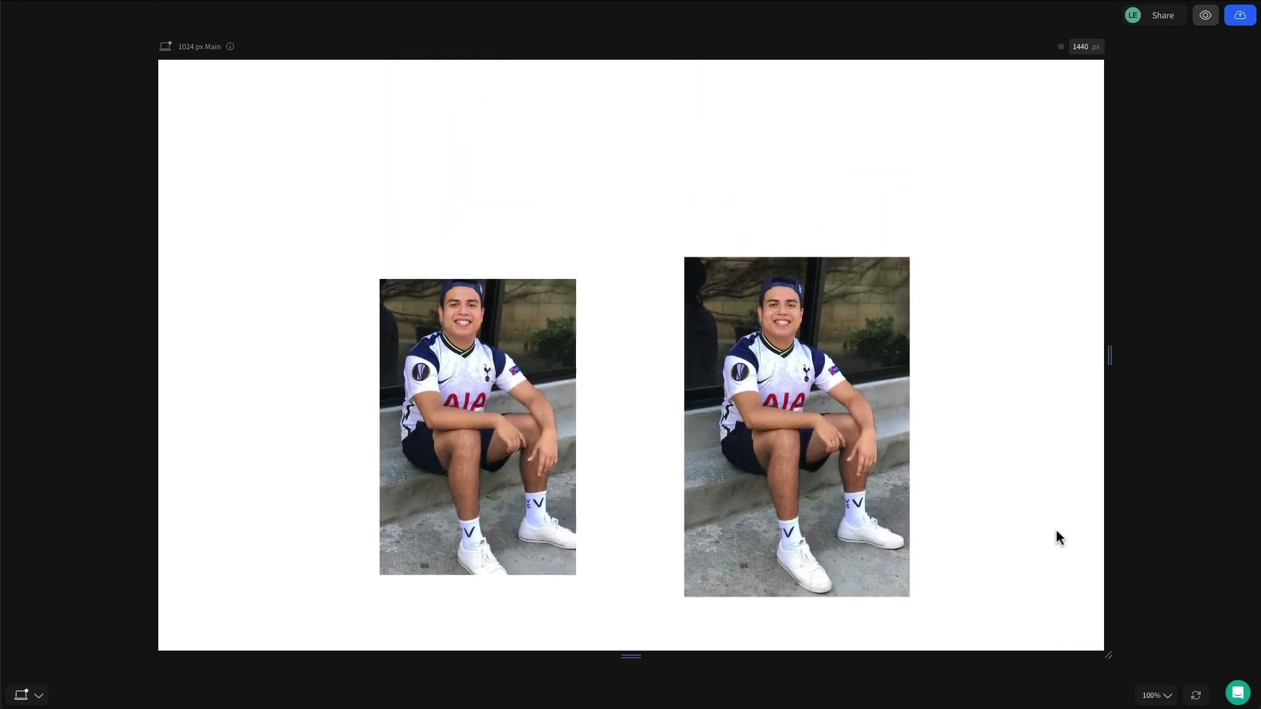
{"action": "scroll", "coordinate": [1056, 531], "scroll_direction": "down", "scroll_amount": 5}
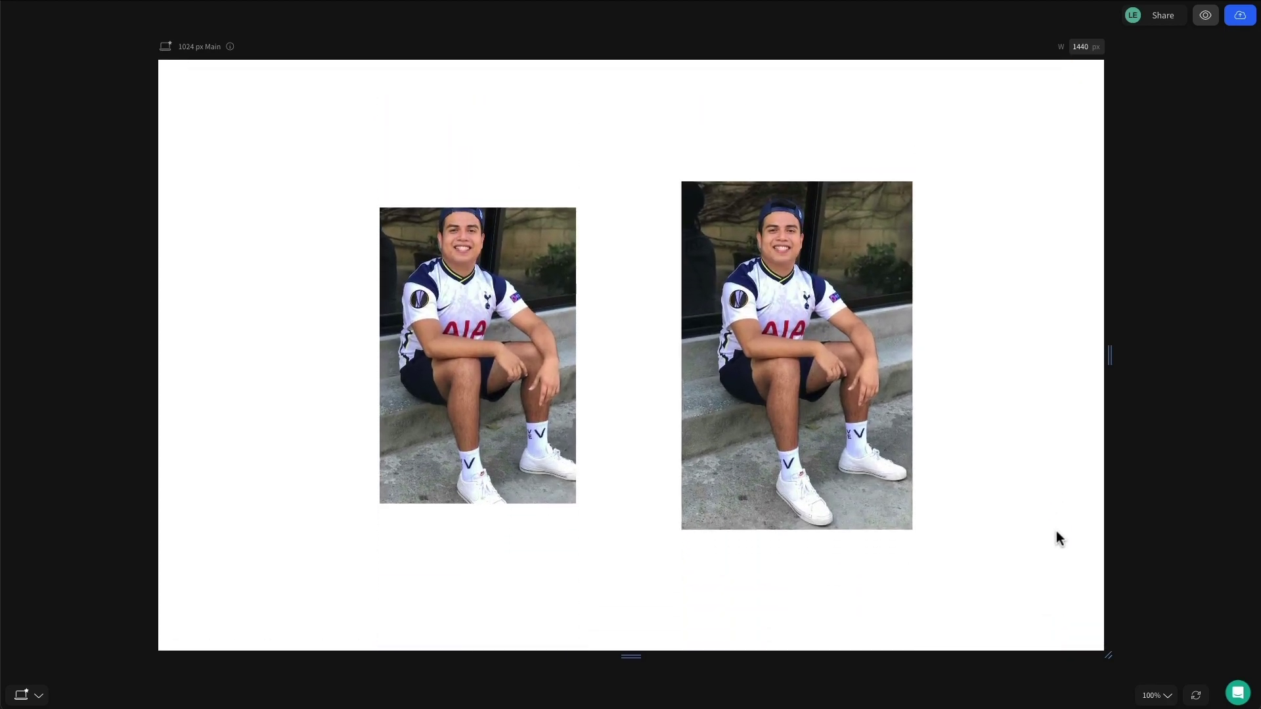